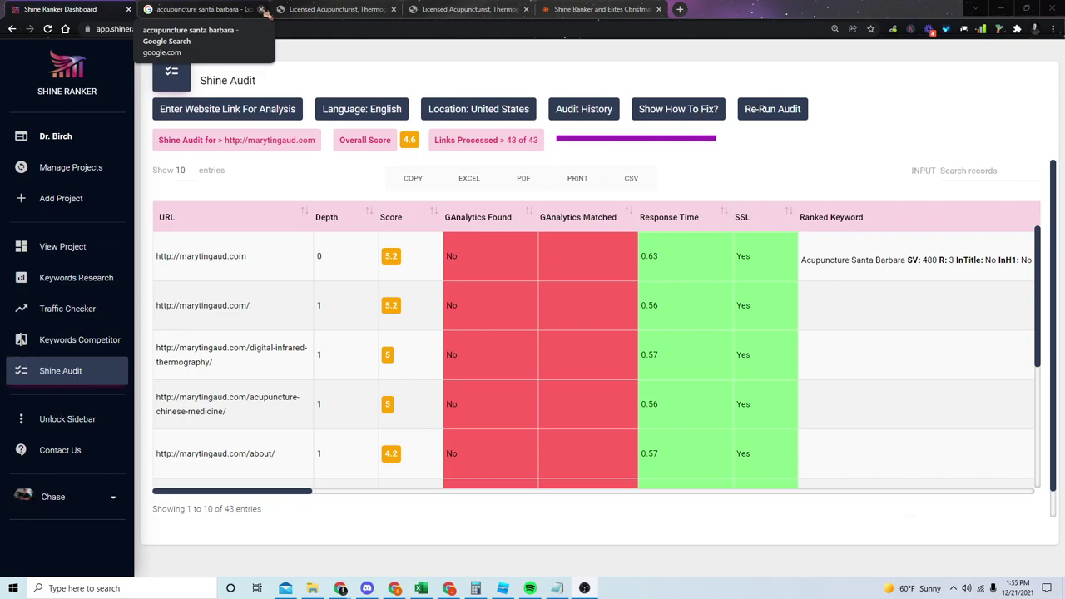
pyautogui.click(245, 9)
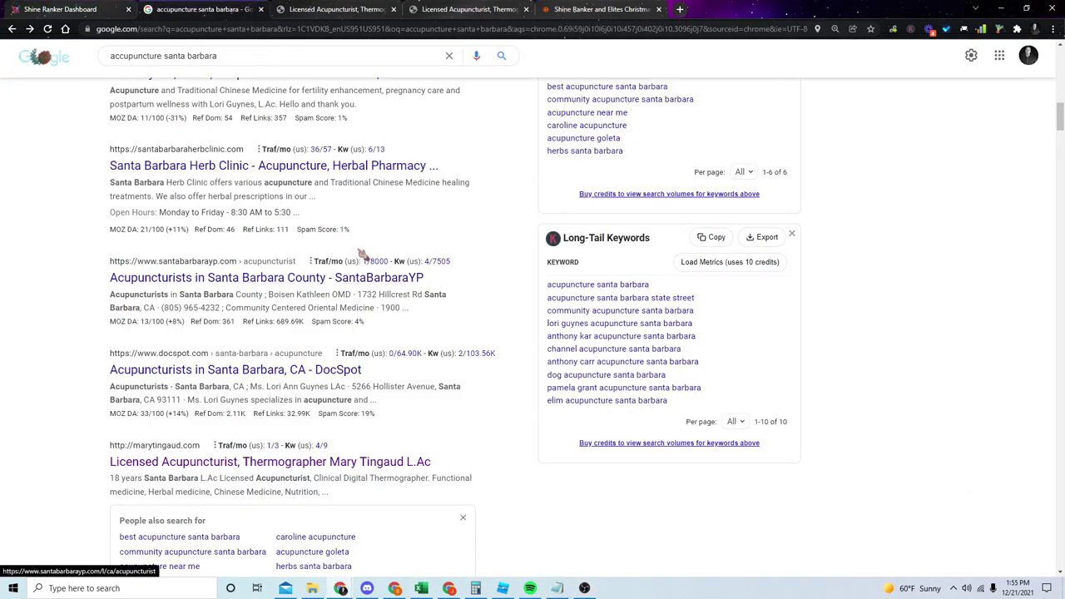
pyautogui.click(60, 8)
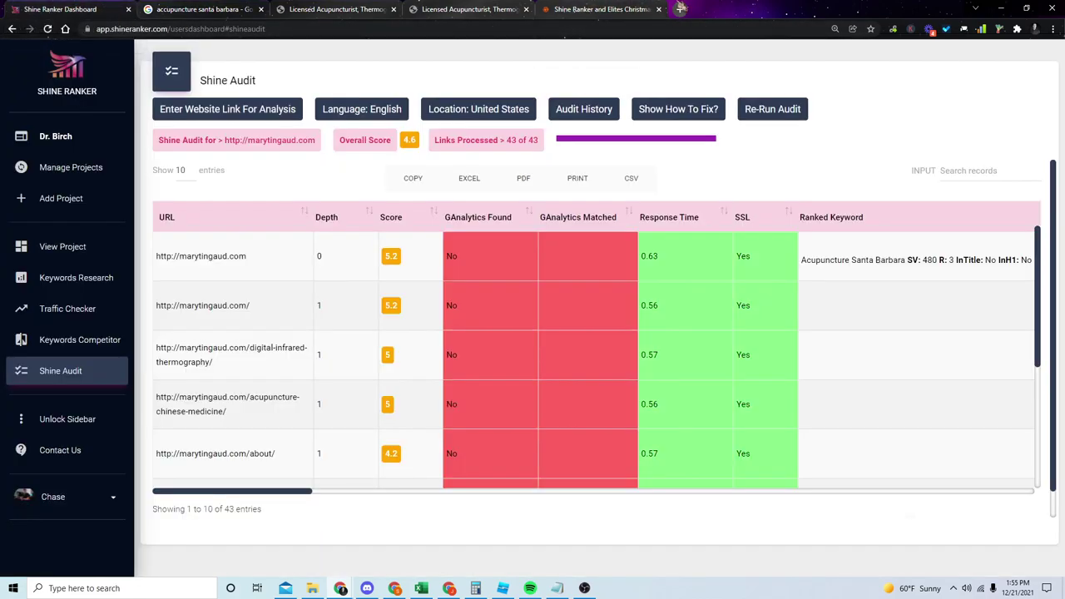
# Step: Open the shineranker.com website in a new browser tab
pyautogui.hotkey('ctrl', 't')
pyautogui.write('shineranker.com')
pyautogui.press('Return')
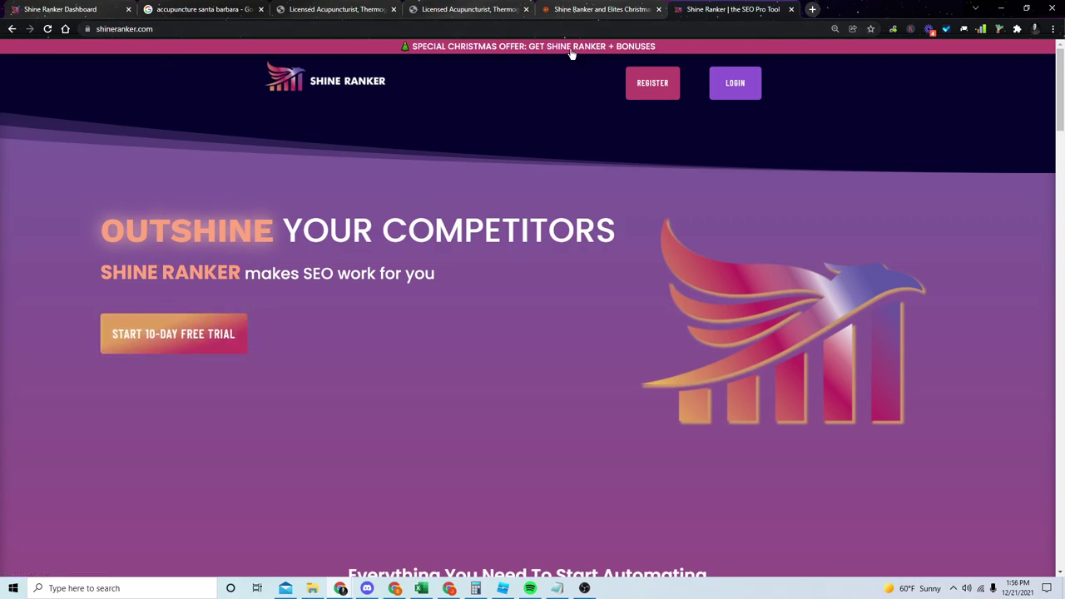
# Step: Open the special Christmas offer for Shine Ranker and review what the holiday purchase includes
pyautogui.click(505, 48)
pyautogui.scroll(-4, 287, 267)
pyautogui.click(286, 261)
pyautogui.scroll(-7, 477, 389)
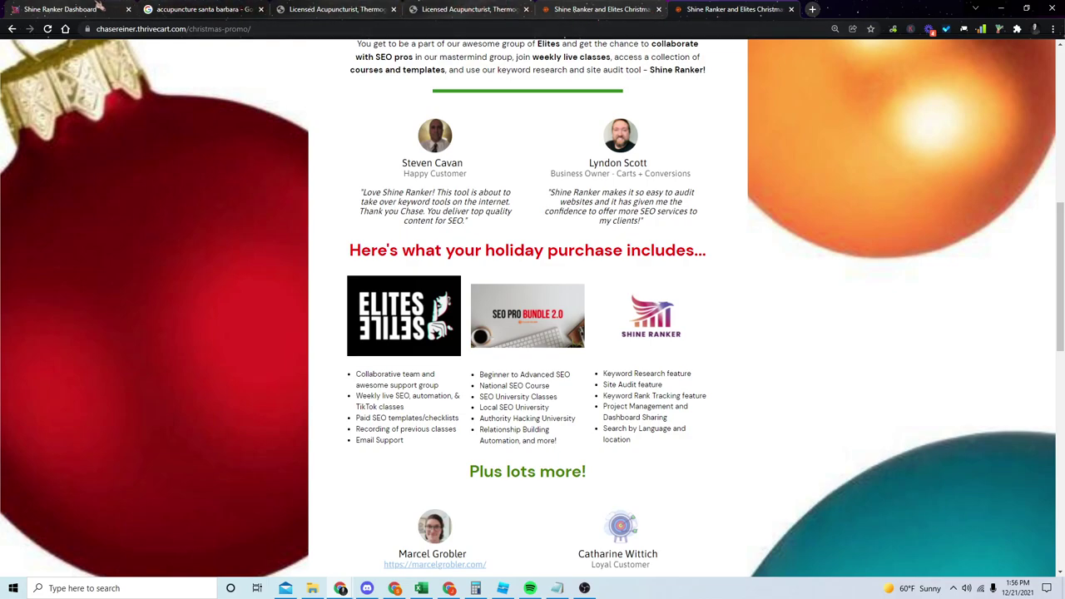
# Step: Return to the Google results, enlarge the page to 150% and correct the search term to "acupuncture santa barbara"
pyautogui.click(199, 9)
pyautogui.scroll(15, 425, 147)
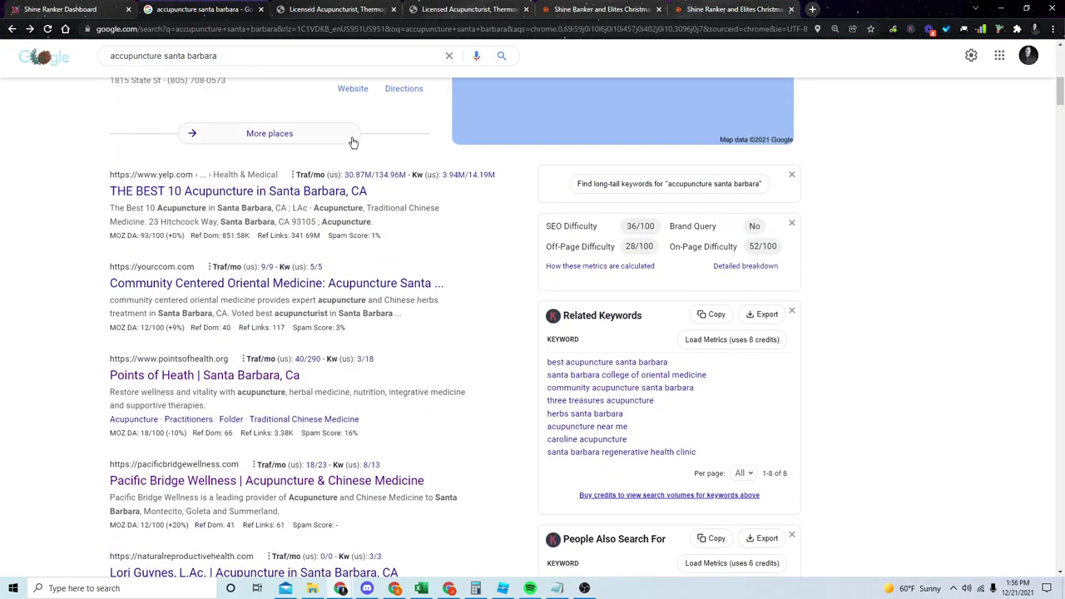
pyautogui.hotkey('ctrl', '+')
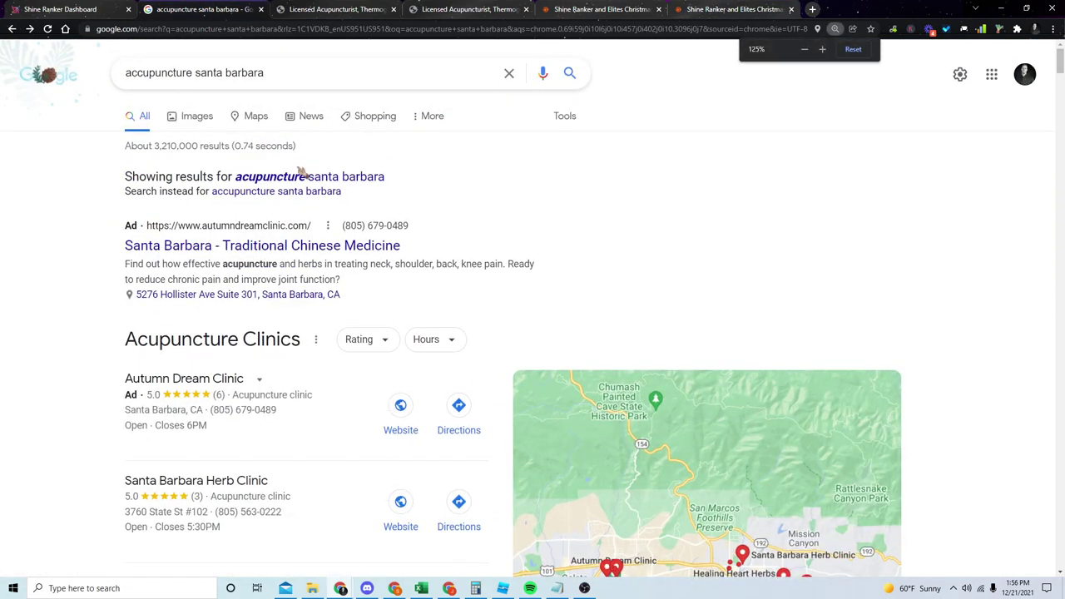
pyautogui.hotkey('ctrl', '+')
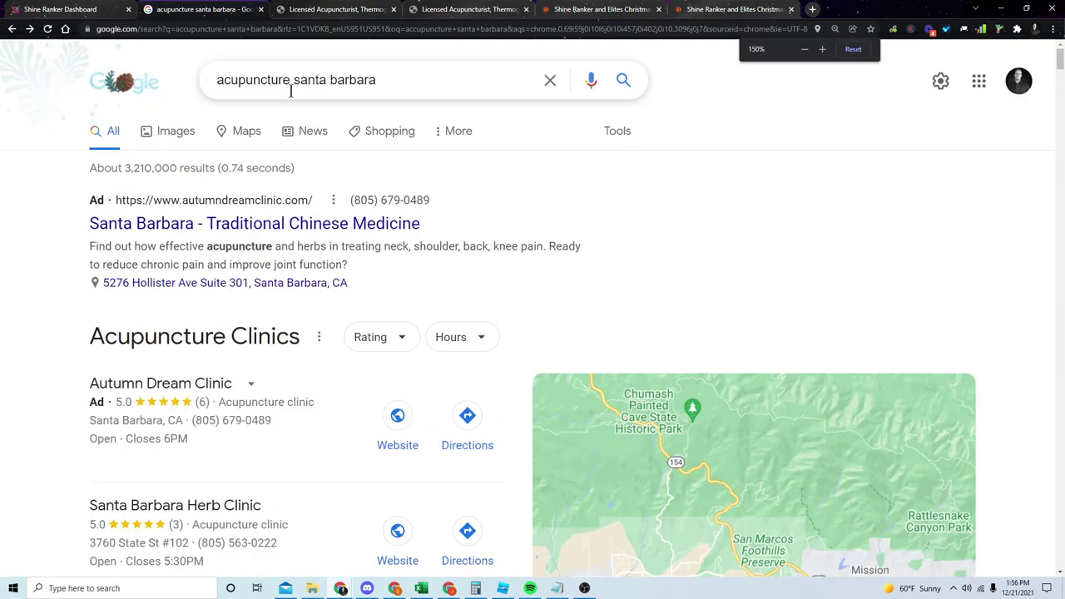
pyautogui.moveTo(290, 87); pyautogui.dragTo(215, 80)
pyautogui.moveTo(292, 79); pyautogui.dragTo(414, 73)
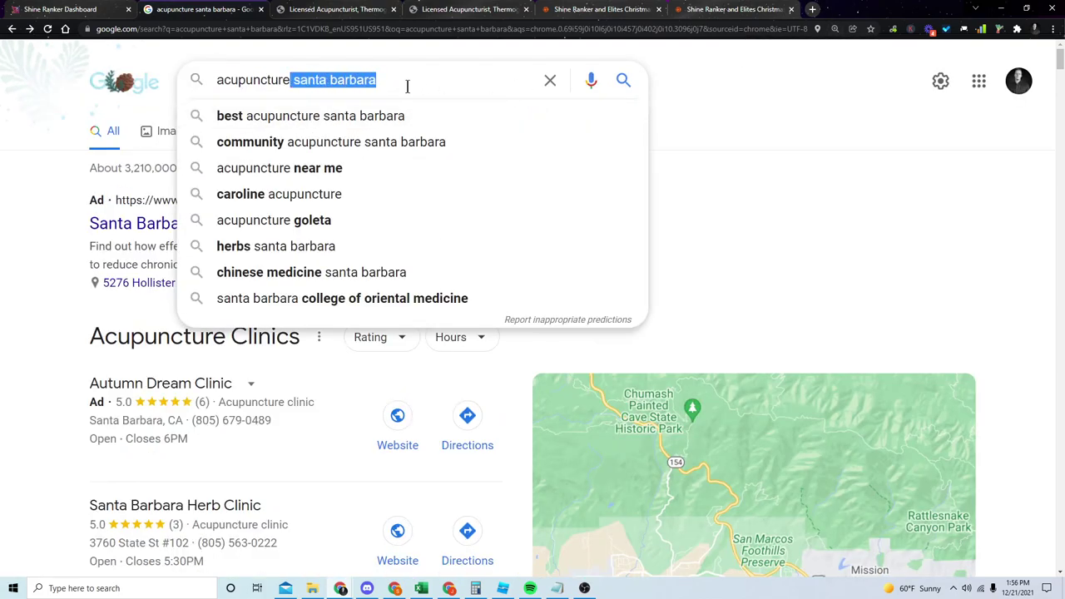
pyautogui.click(761, 183)
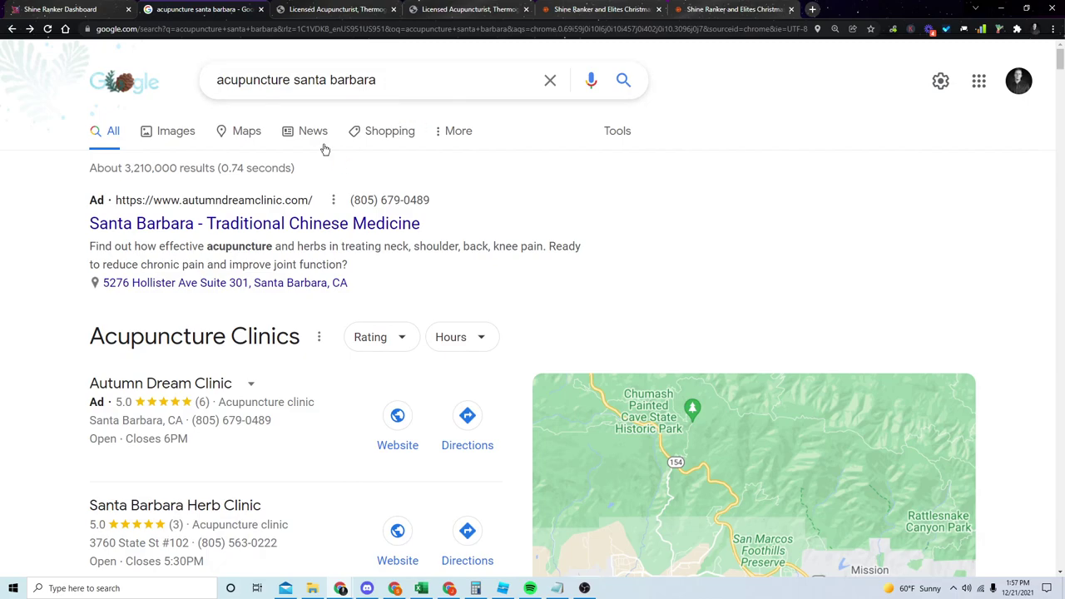
pyautogui.click(215, 80)
# Step: Review the acupuncture clinic map listings and the organic results below them
pyautogui.scroll(-3, 273, 208)
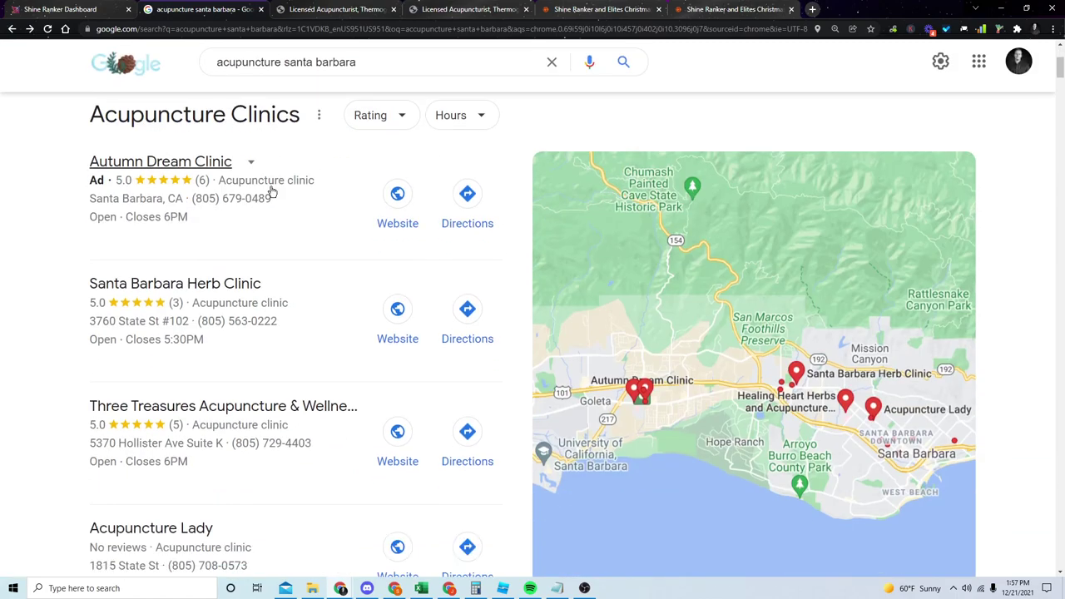
pyautogui.scroll(-5, 302, 226)
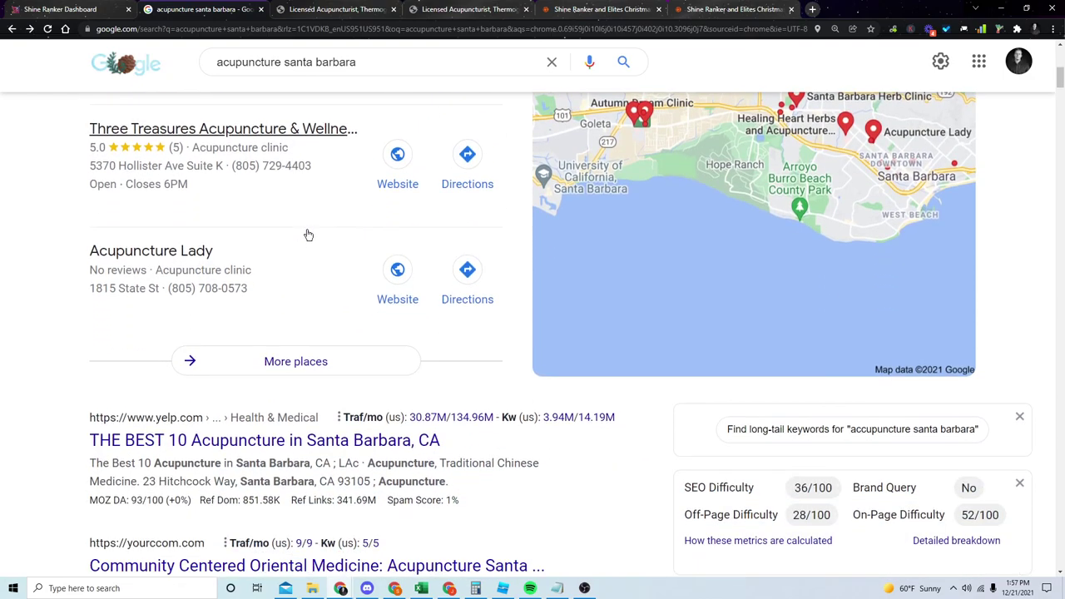
pyautogui.scroll(-3, 297, 250)
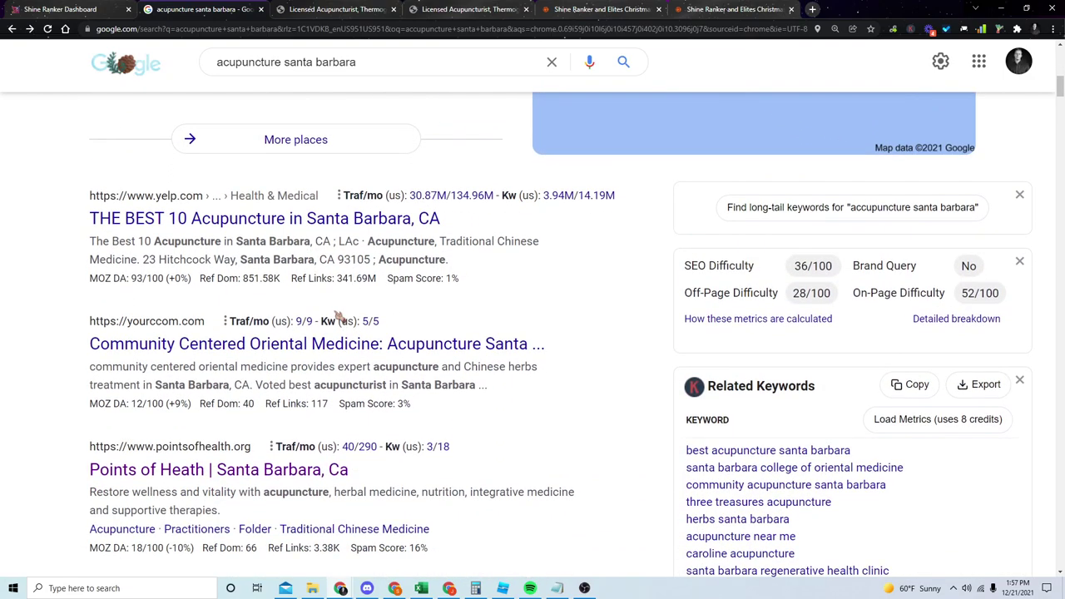
pyautogui.scroll(-2, 317, 368)
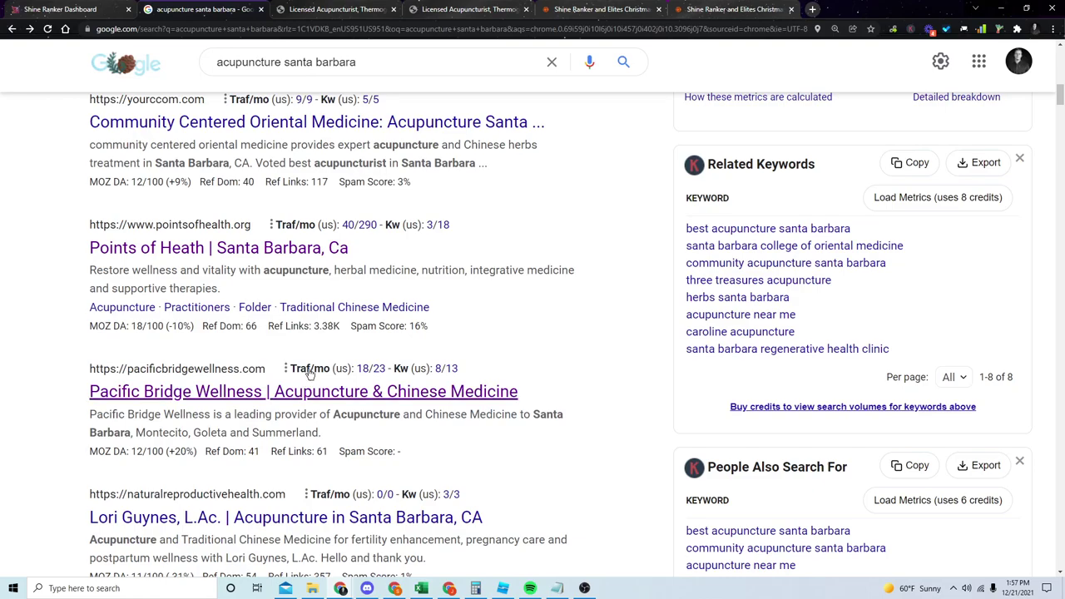
pyautogui.scroll(7, 316, 266)
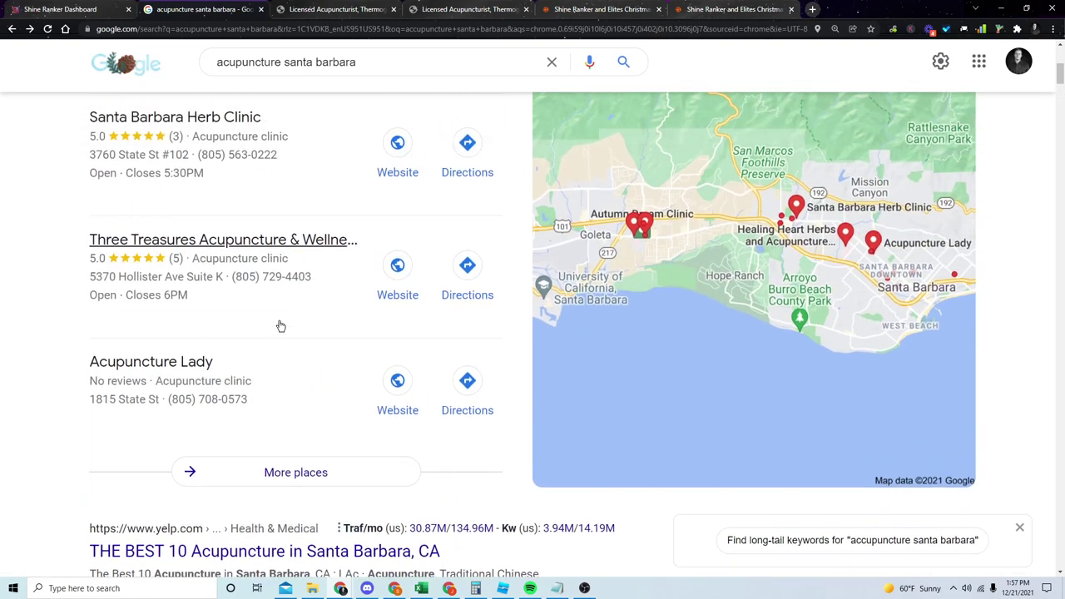
pyautogui.scroll(2, 284, 331)
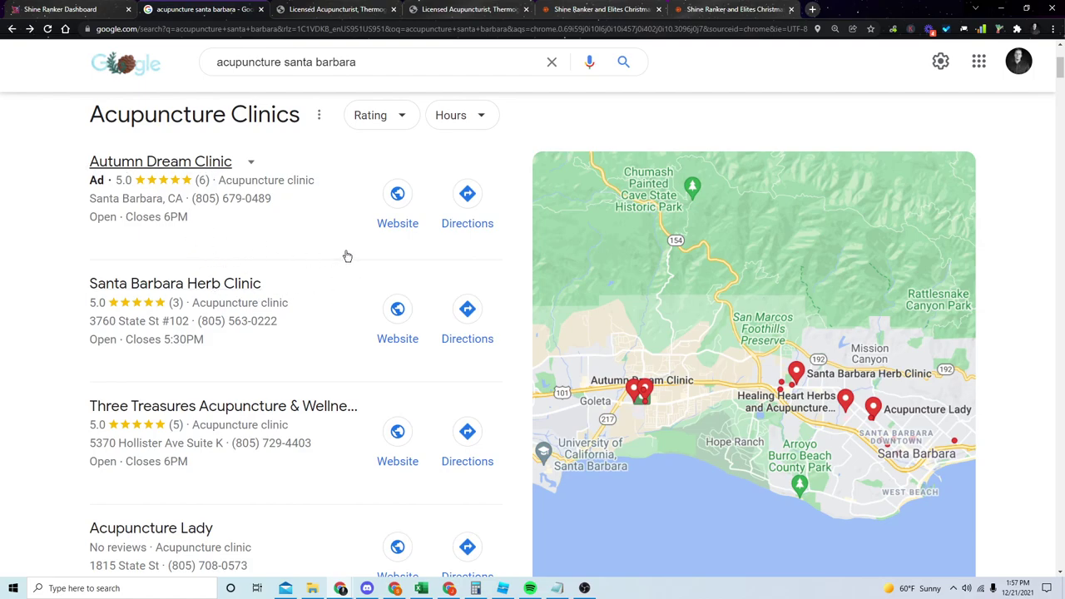
# Step: Locate Business Profile among the Google apps, then close the app list
pyautogui.click(979, 60)
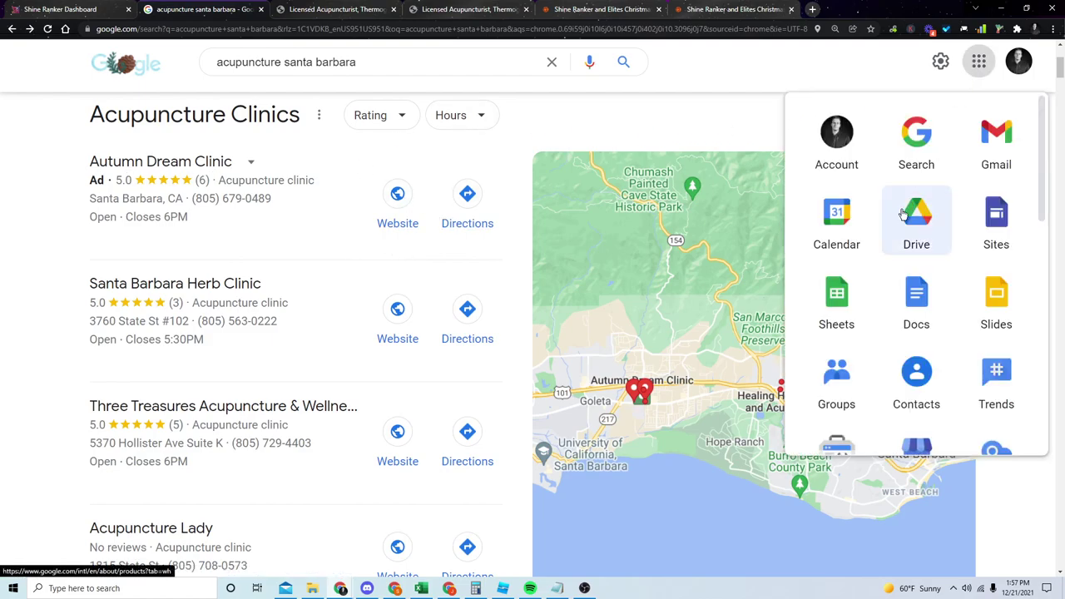
pyautogui.scroll(-1, 928, 281)
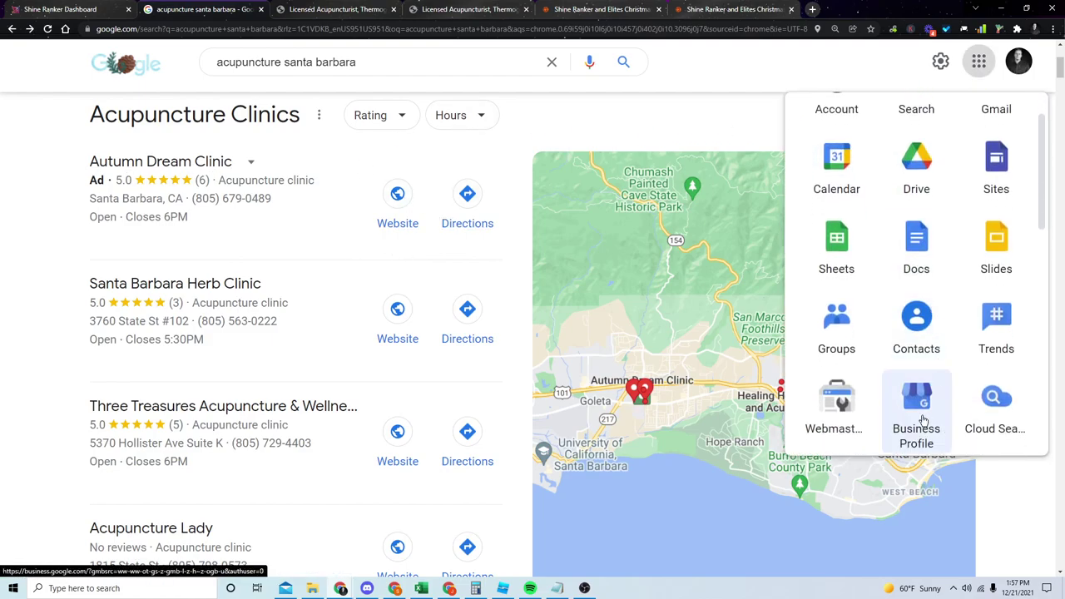
pyautogui.click(624, 103)
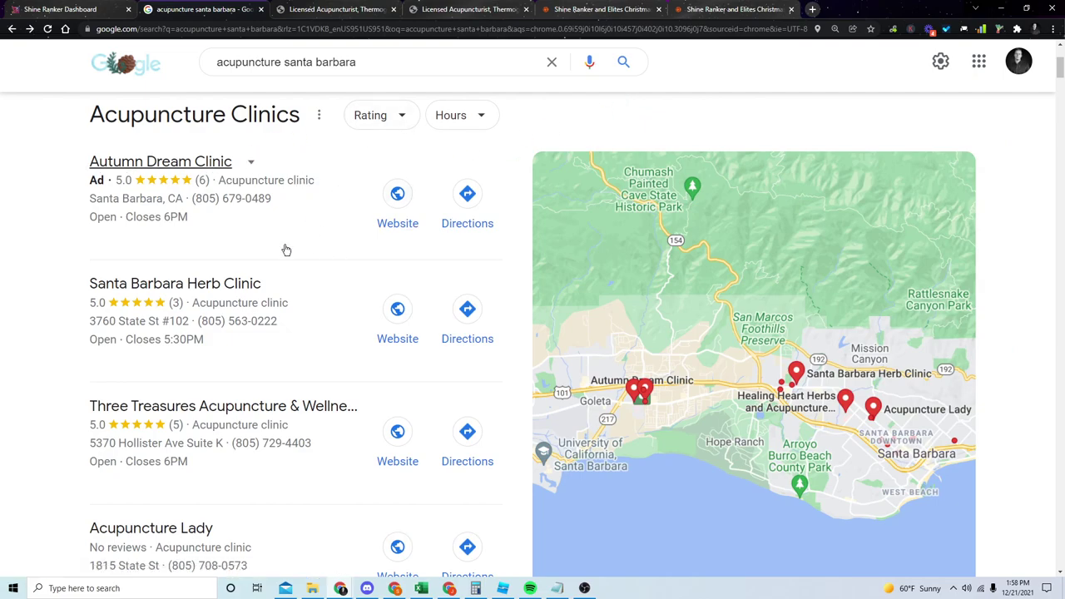
# Step: Compare the domain authority and referring domain metrics of the organic results for the acupuncture search
pyautogui.scroll(-4, 332, 252)
pyautogui.scroll(-3, 332, 252)
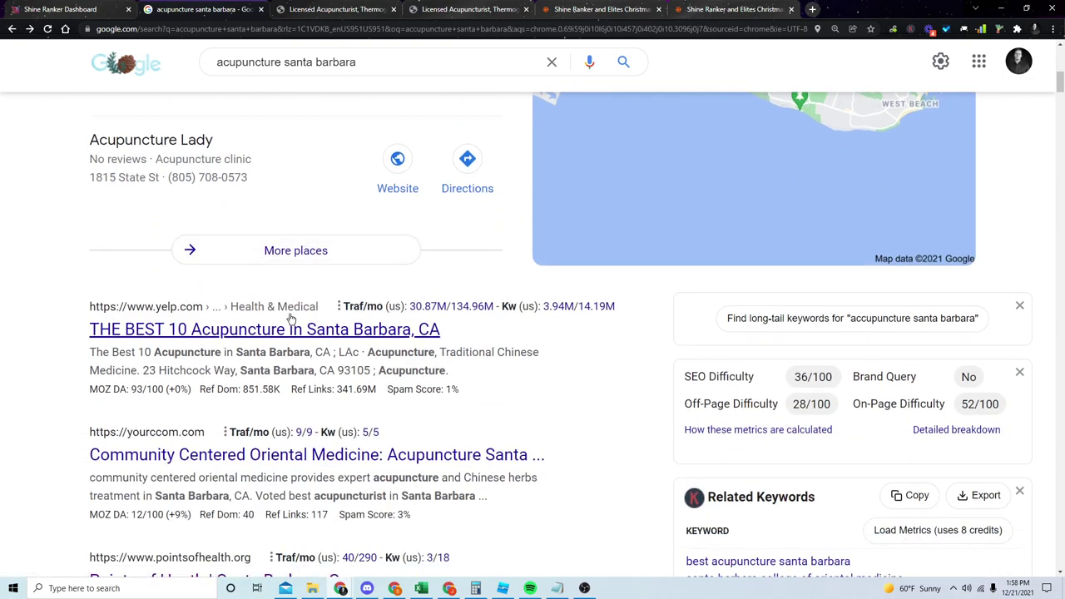
pyautogui.scroll(-7, 290, 319)
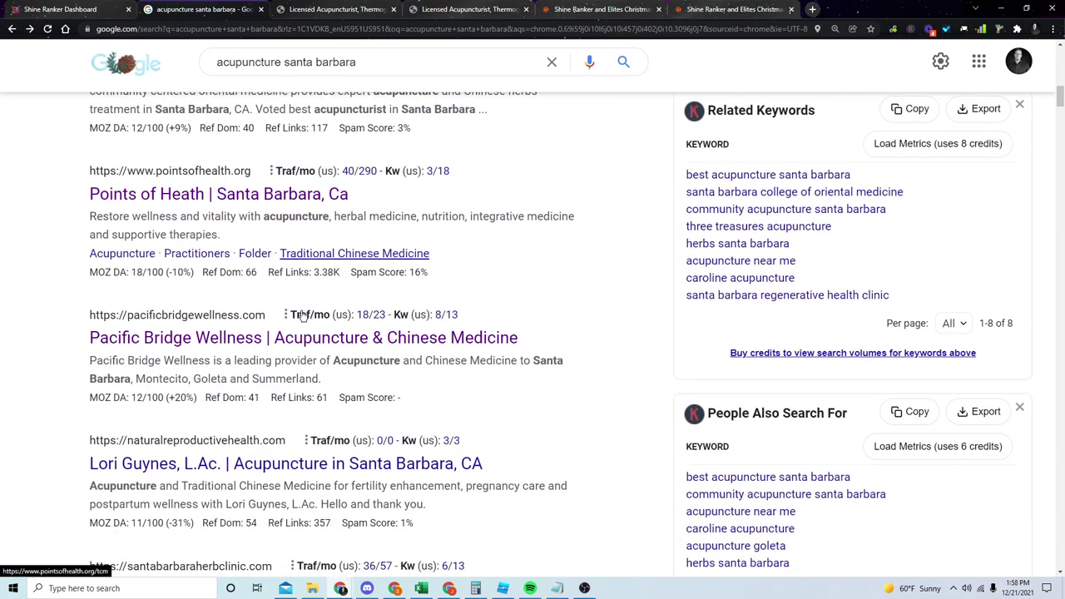
pyautogui.scroll(2, 269, 214)
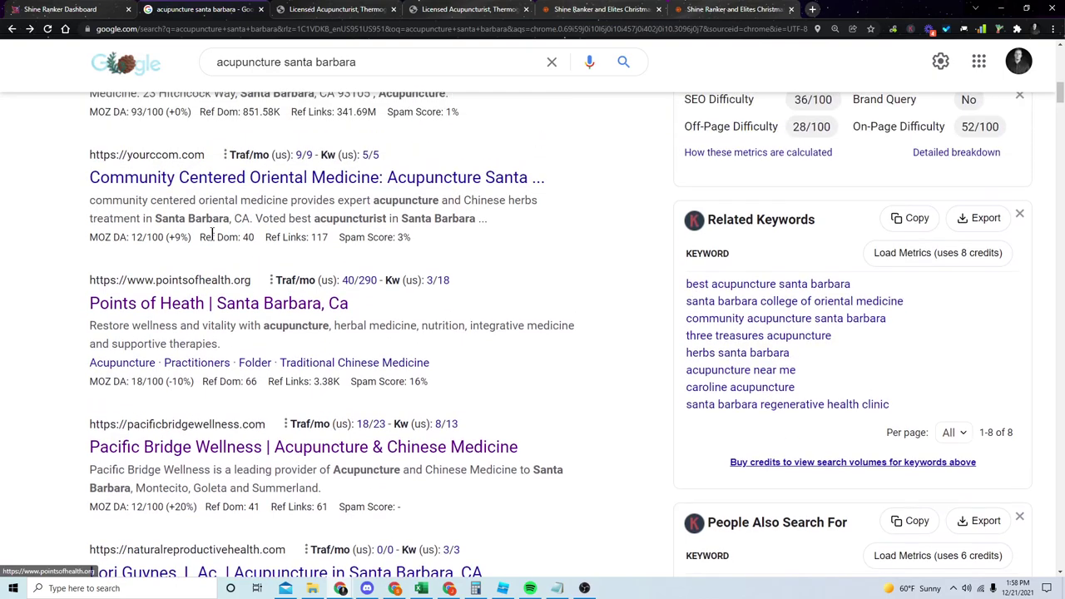
pyautogui.scroll(2, 212, 233)
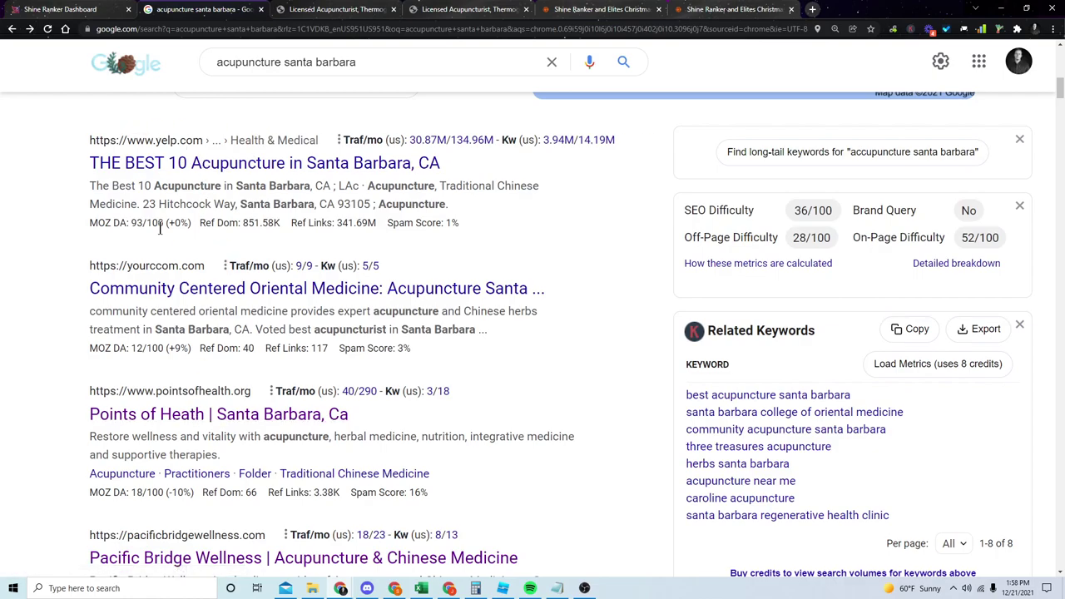
# Step: Open the Points of Heath result in a new tab and copy the website's URL
pyautogui.click(195, 415)
pyautogui.click(147, 29)
pyautogui.rightClick(140, 29)
pyautogui.click(168, 90)
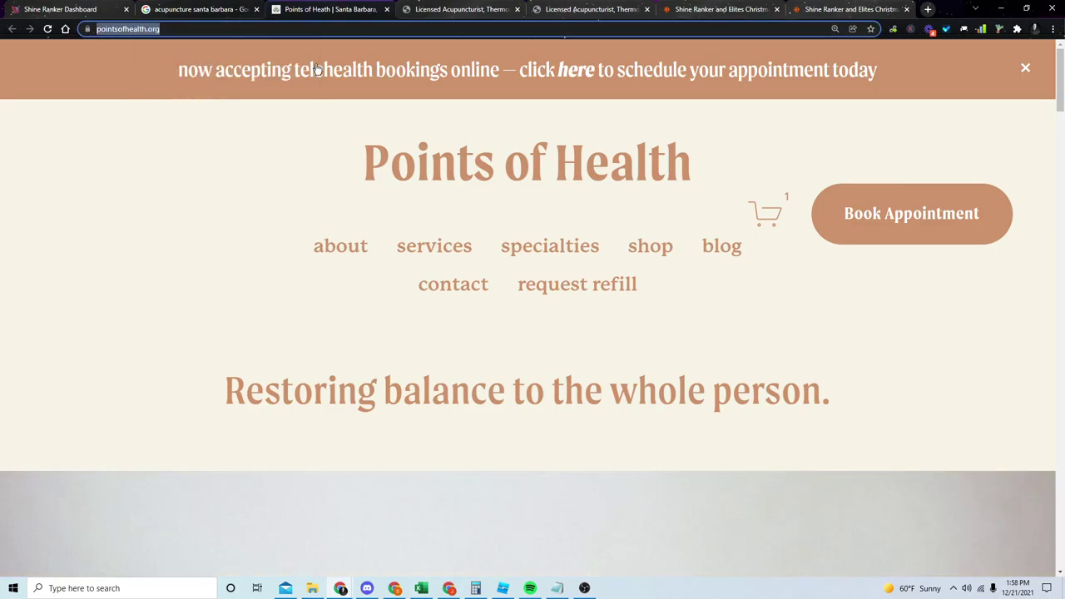
pyautogui.click(92, 8)
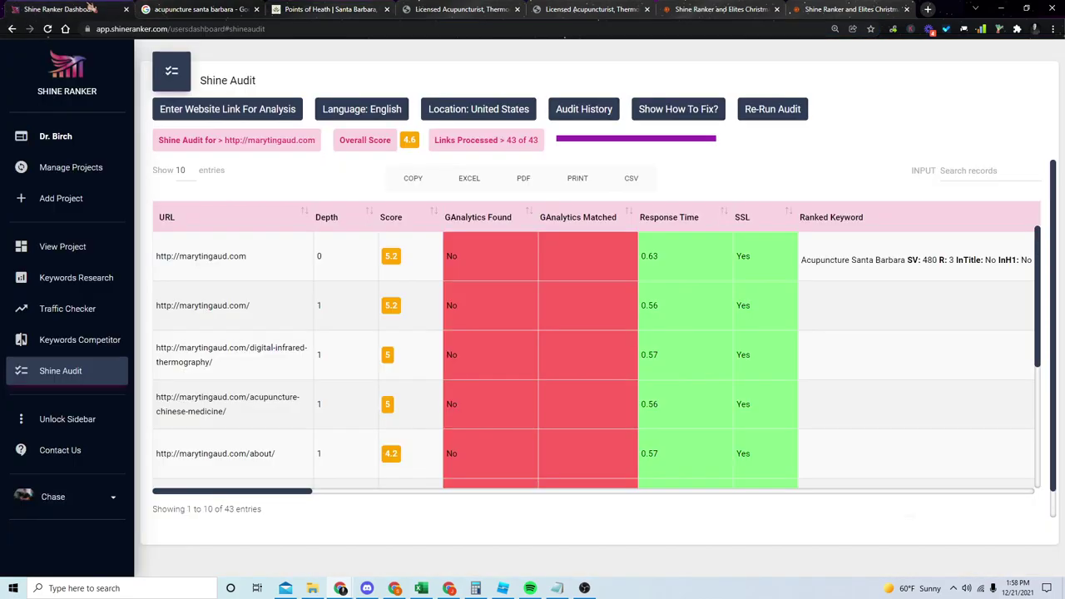
pyautogui.click(87, 309)
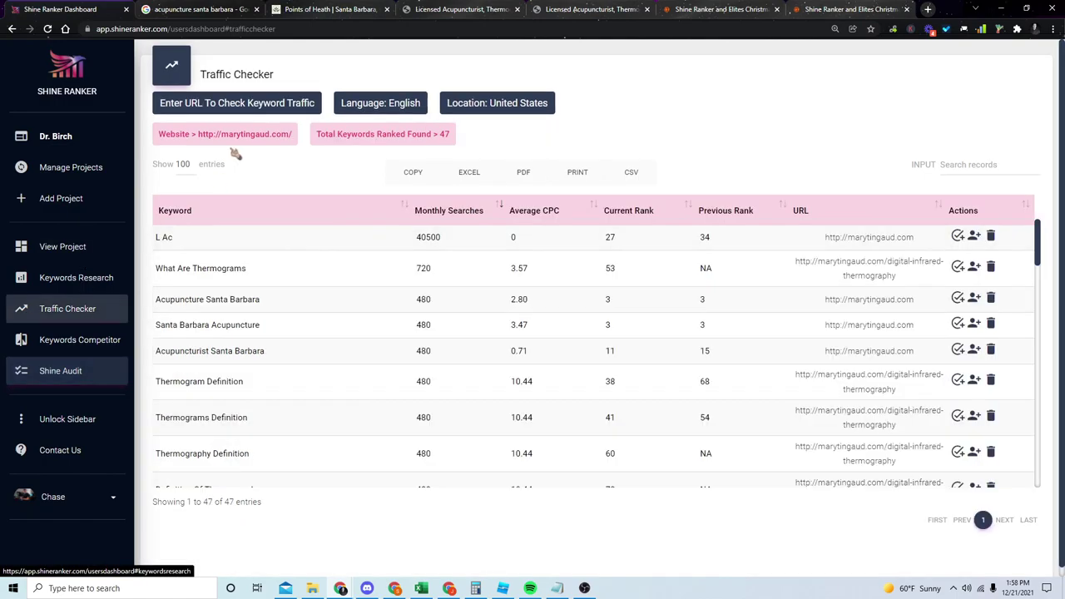
pyautogui.click(262, 104)
pyautogui.hotkey('ctrl', 'v')
pyautogui.click(648, 366)
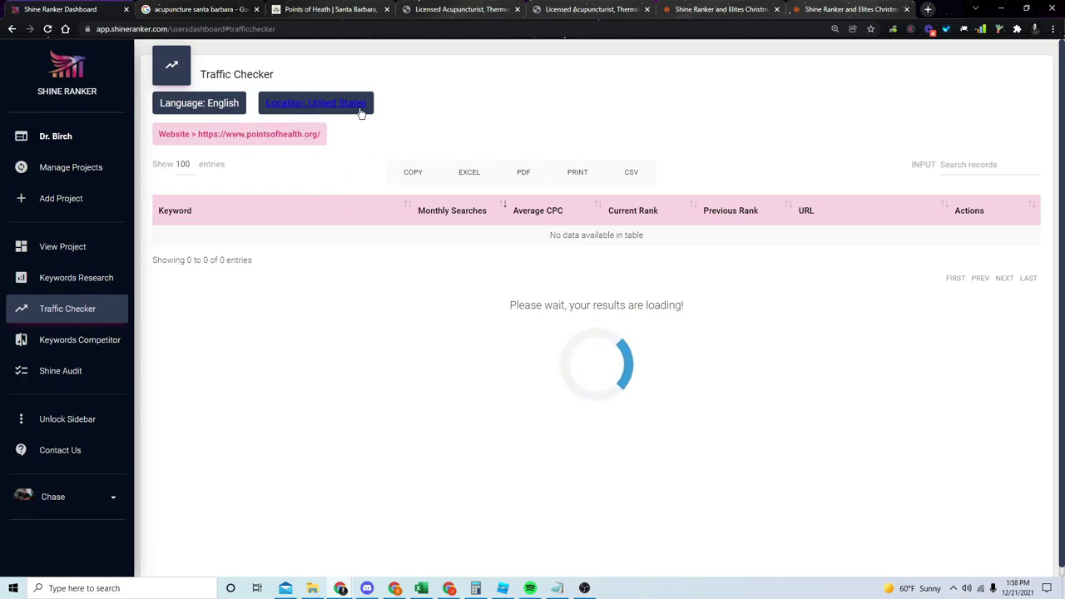
pyautogui.hotkey('ctrl', '-')
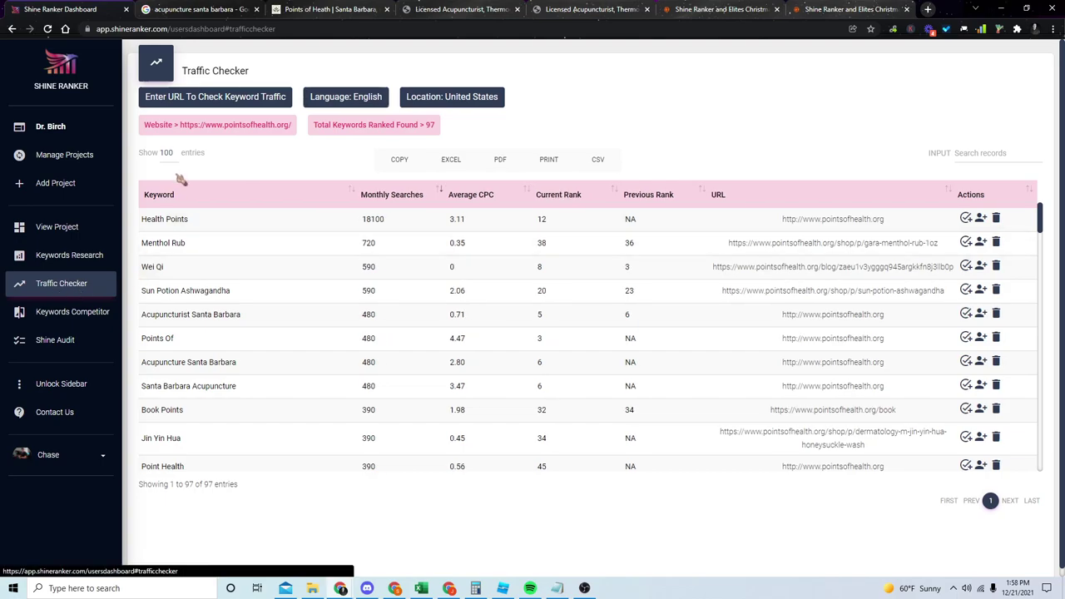
pyautogui.click(279, 100)
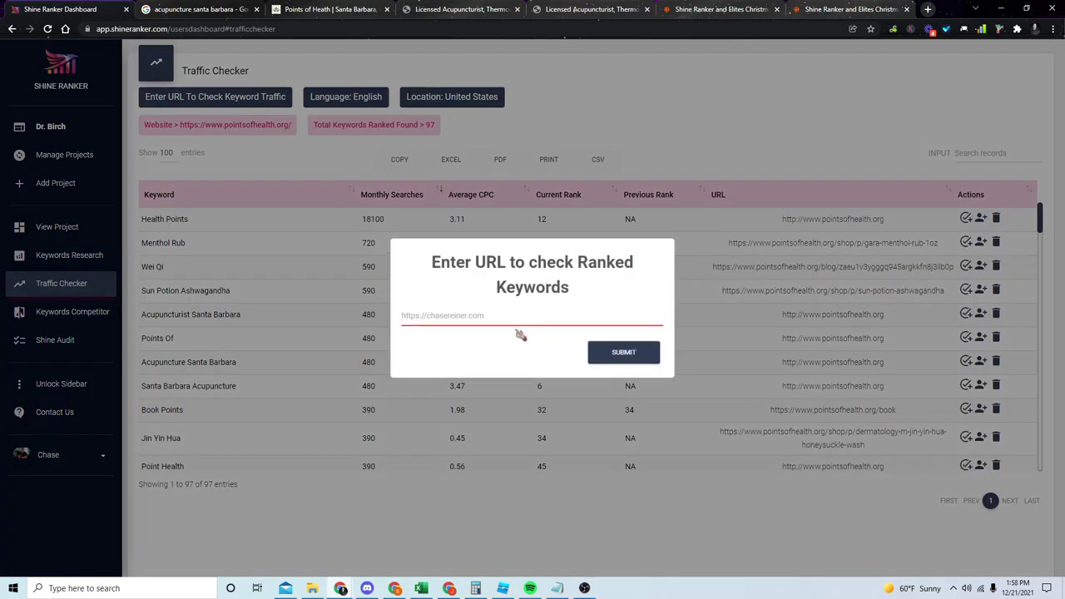
pyautogui.hotkey('ctrl', 'v')
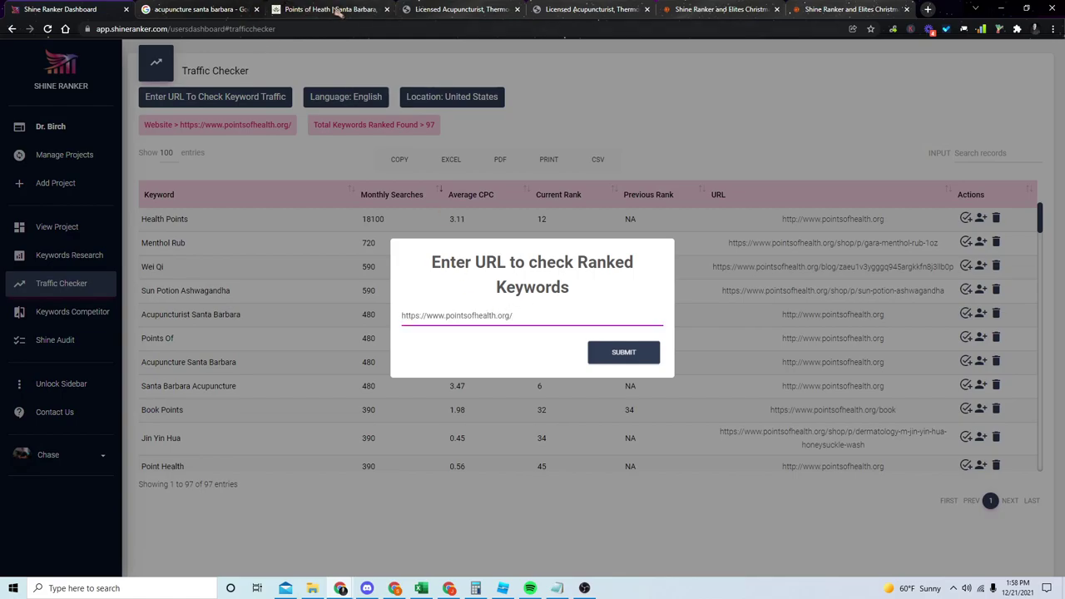
pyautogui.click(339, 8)
pyautogui.rightClick(123, 28)
pyautogui.click(142, 83)
pyautogui.click(60, 9)
pyautogui.click(624, 356)
# Step: Examine the ranked keywords of pointsofhealth.org with their monthly searches, current ranks and ranking pages
pyautogui.scroll(-5, 400, 278)
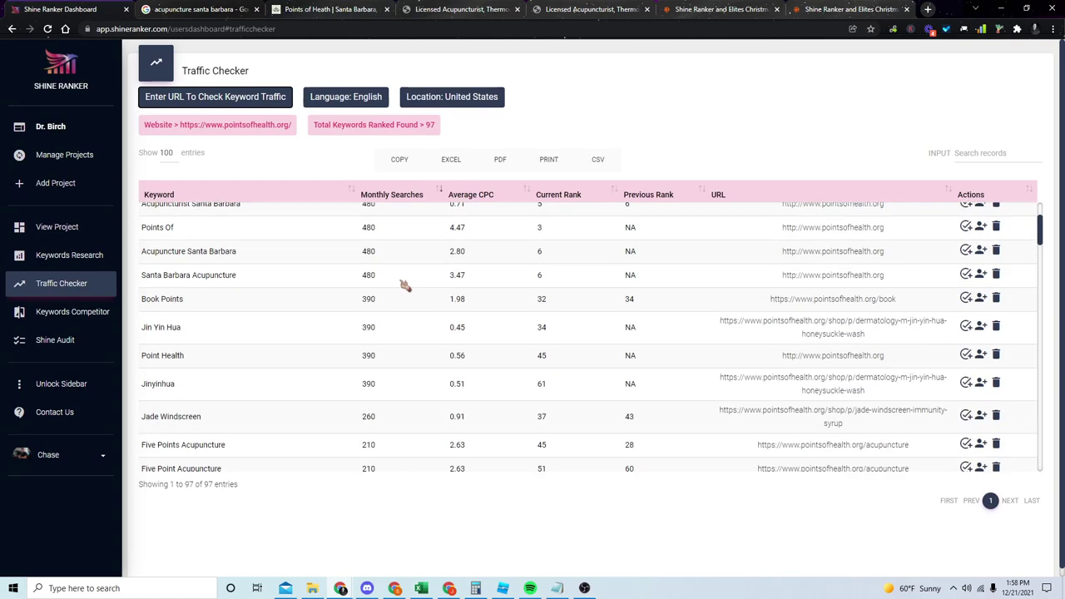
pyautogui.scroll(5, 400, 275)
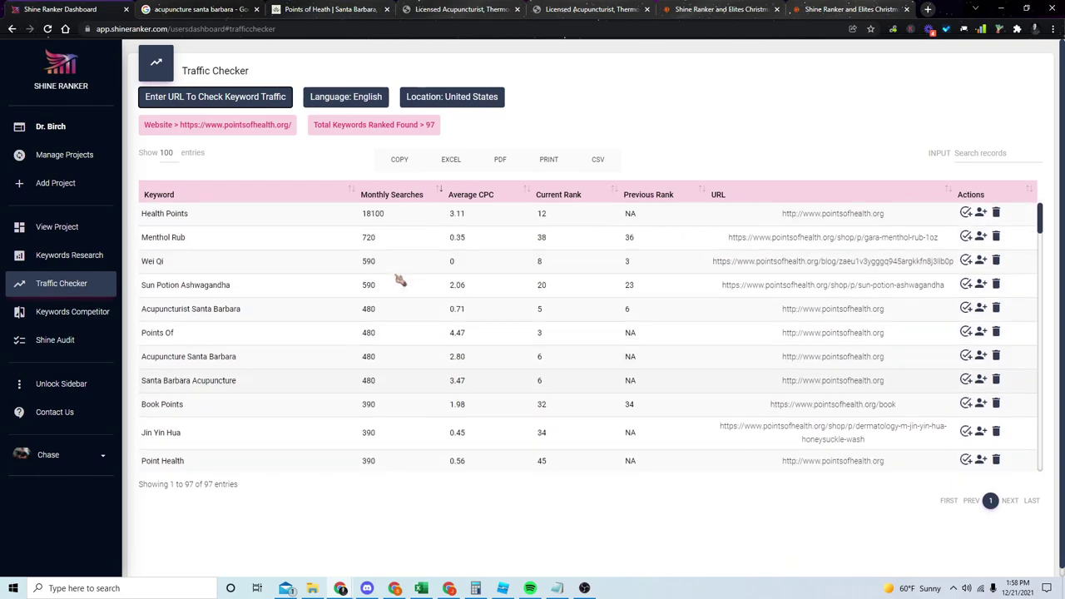
pyautogui.scroll(-1, 234, 293)
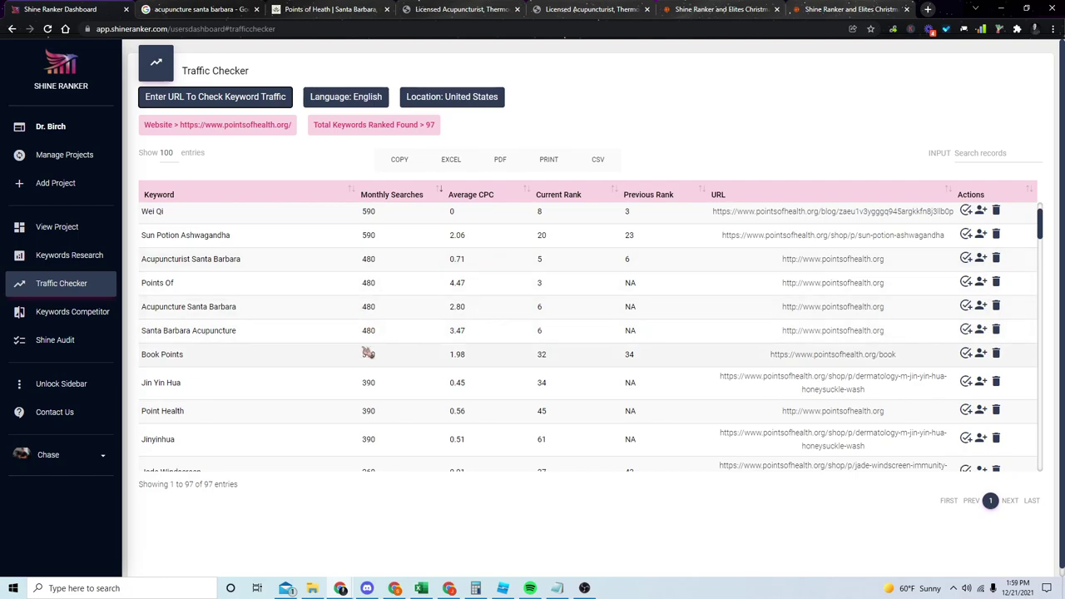
pyautogui.scroll(-5, 363, 348)
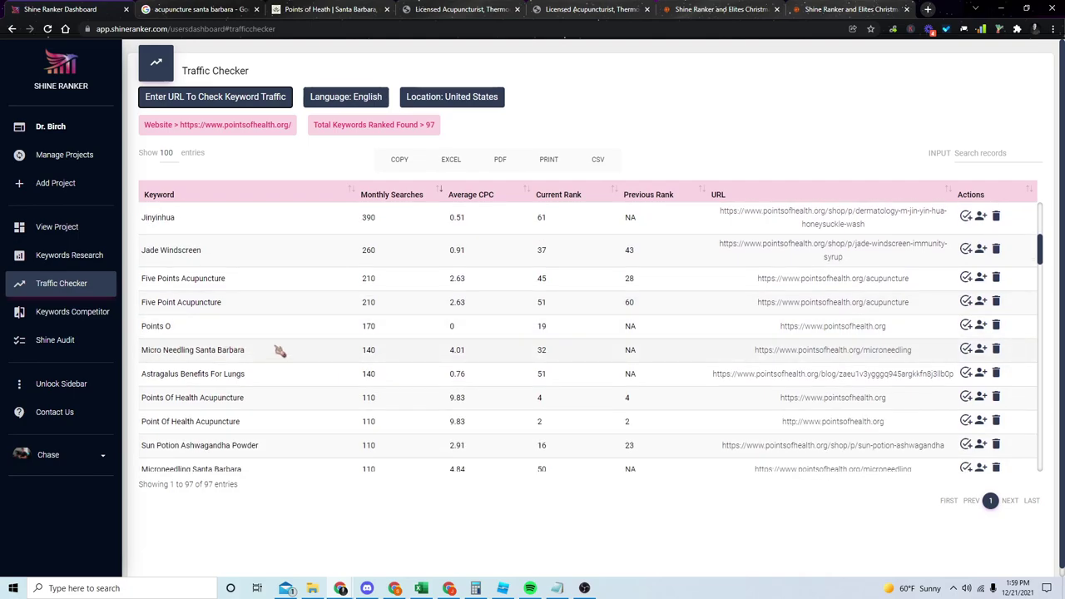
pyautogui.scroll(-3, 279, 351)
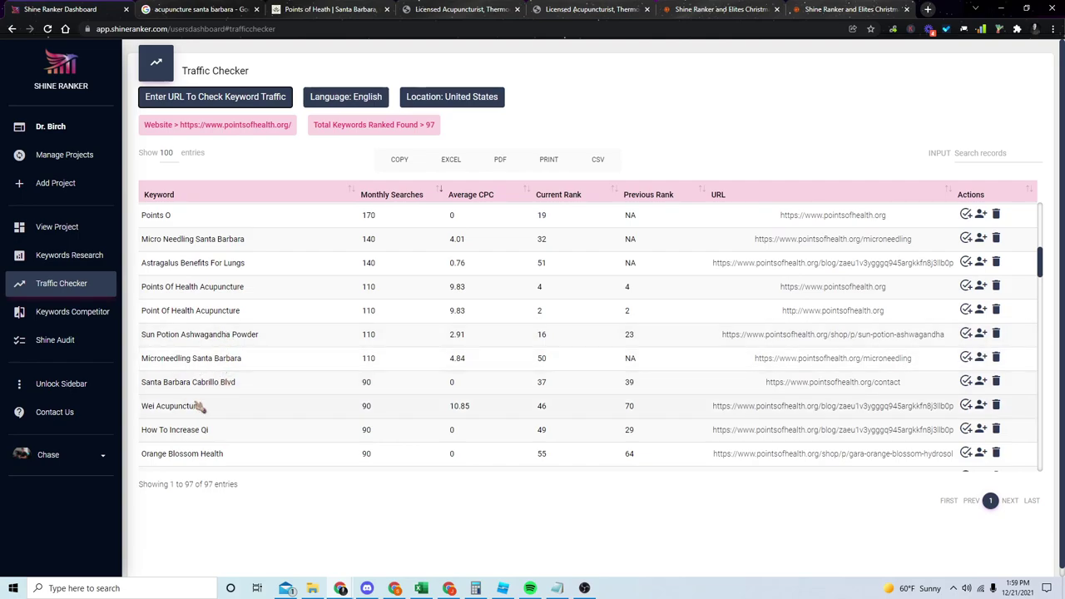
pyautogui.scroll(-3, 200, 406)
pyautogui.scroll(-2, 254, 373)
pyautogui.scroll(-2, 254, 373)
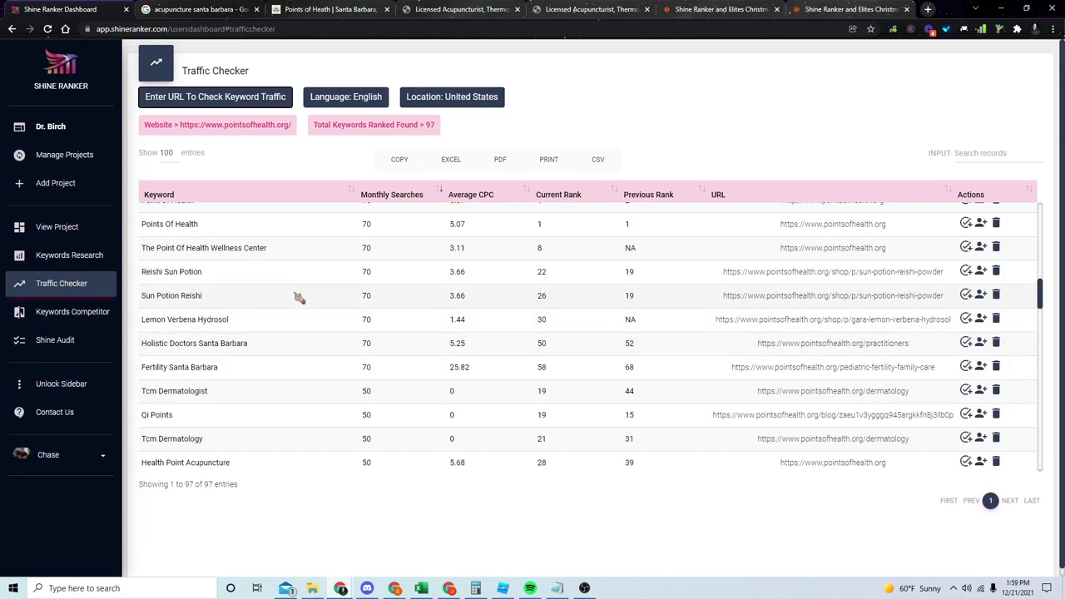
# Step: Copy the keyword "Acupuncturist Santa Barbara" from the ranked keywords of pointsofhealth.org
pyautogui.scroll(15, 295, 296)
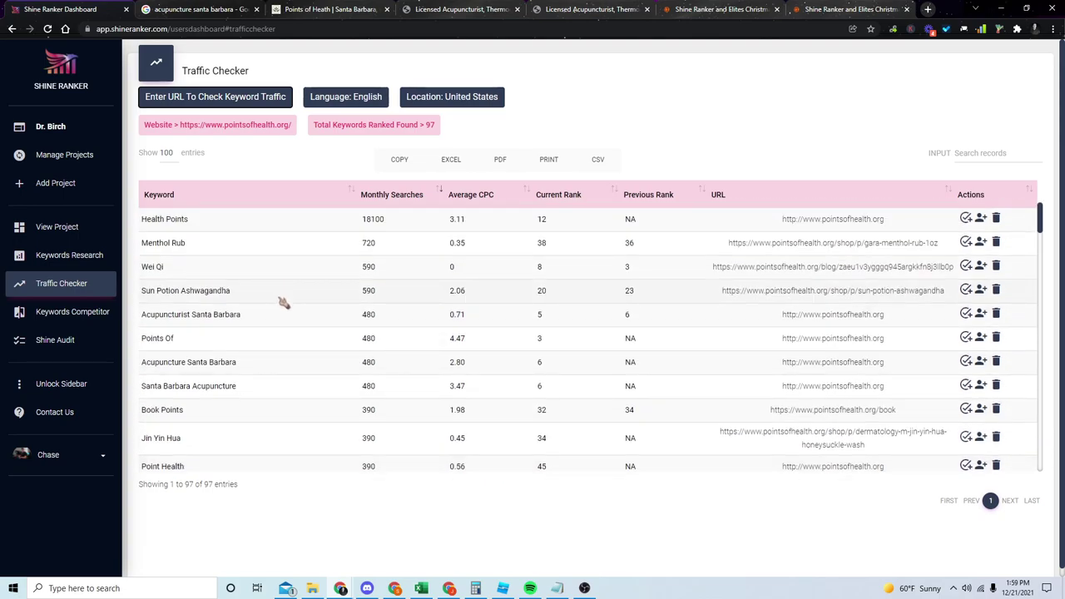
pyautogui.moveTo(244, 315); pyautogui.dragTo(177, 312)
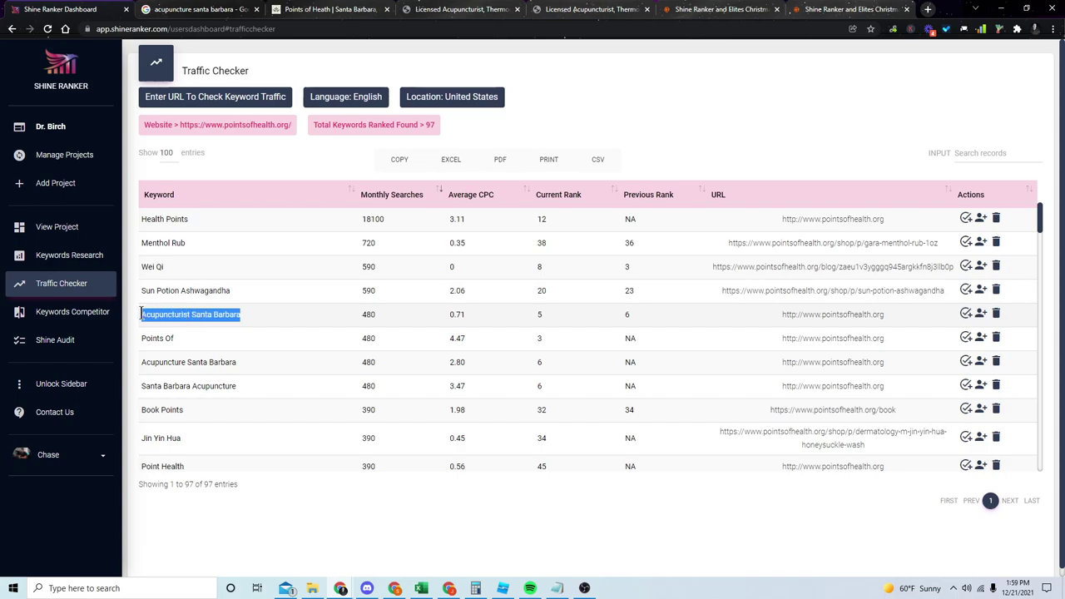
pyautogui.rightClick(172, 313)
pyautogui.click(187, 319)
# Step: Copy the website URL from the open Points of Health page
pyautogui.click(372, 9)
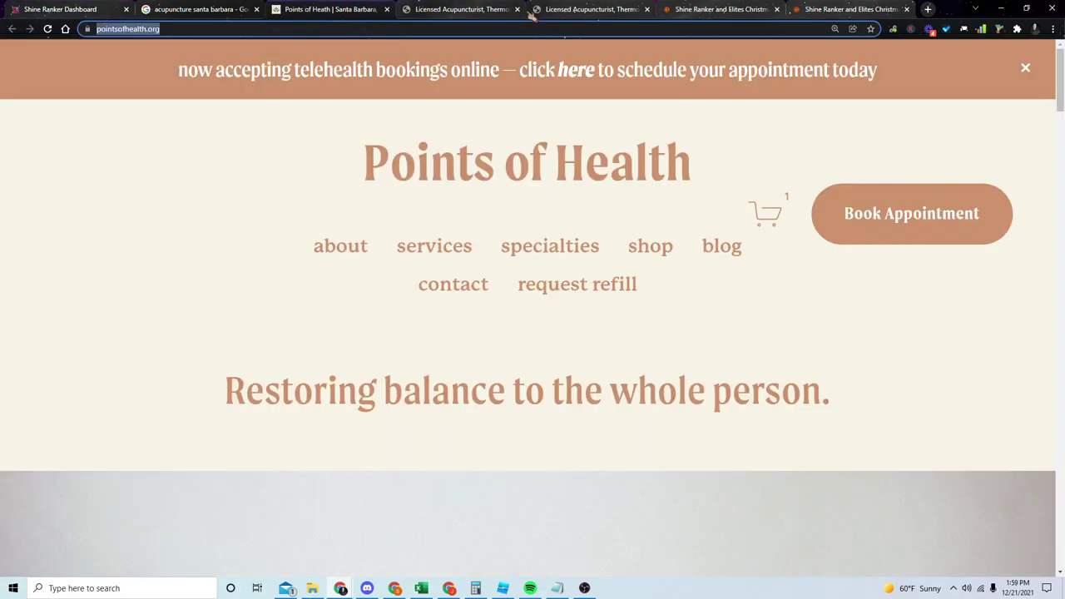
pyautogui.hotkey('ctrl', '-')
pyautogui.rightClick(280, 29)
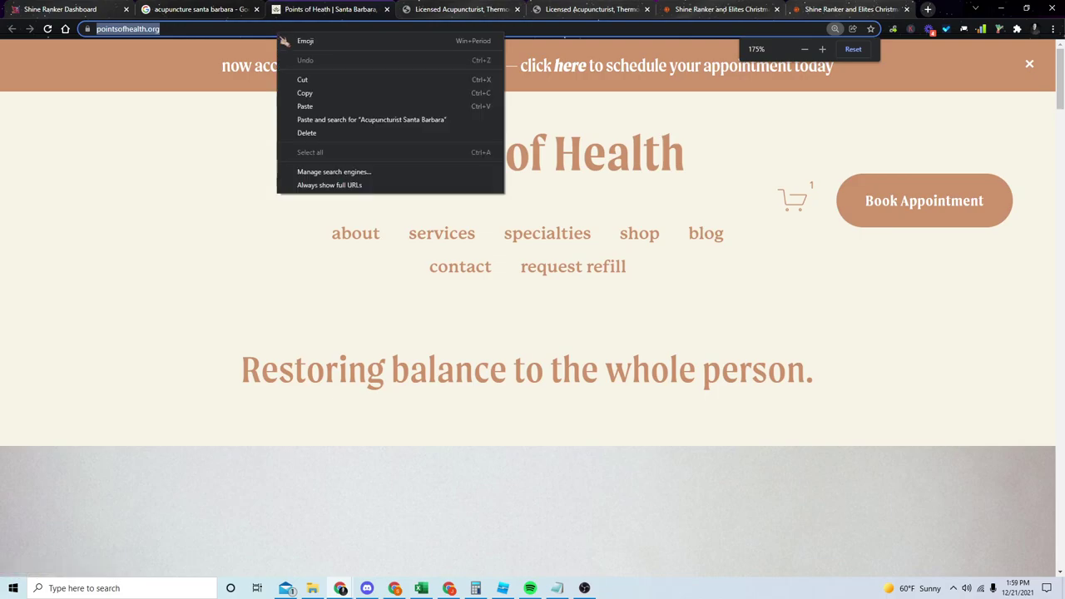
pyautogui.click(307, 91)
# Step: Run a Shine Audit on the copied pointsofhealth.org URL in the Shine Ranker dashboard
pyautogui.click(100, 9)
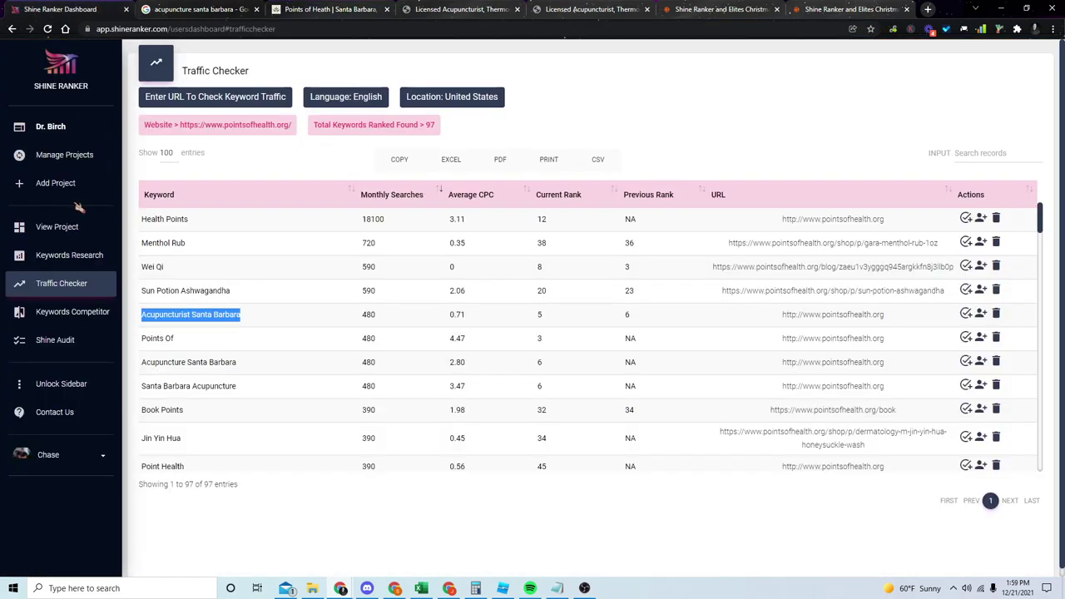
pyautogui.click(47, 341)
pyautogui.click(238, 102)
pyautogui.hotkey('ctrl', 'v')
pyautogui.click(590, 381)
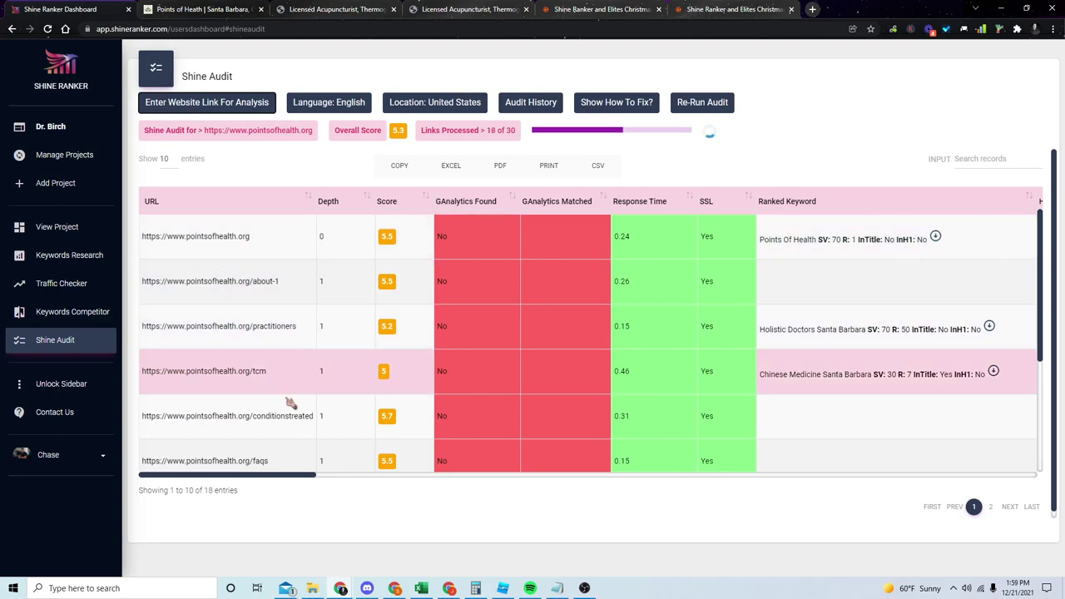
# Step: Export the pointsofhealth.org audit results to Excel, look across the spreadsheet and minimize the open workbooks
pyautogui.scroll(-3, 266, 361)
pyautogui.scroll(3, 250, 333)
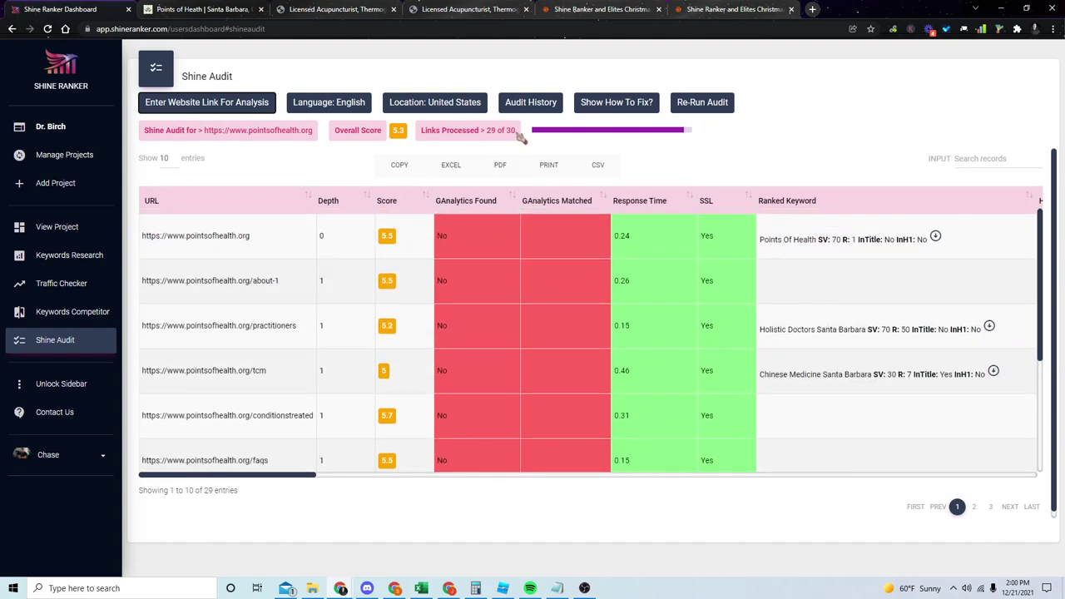
pyautogui.moveTo(265, 483); pyautogui.dragTo(356, 261)
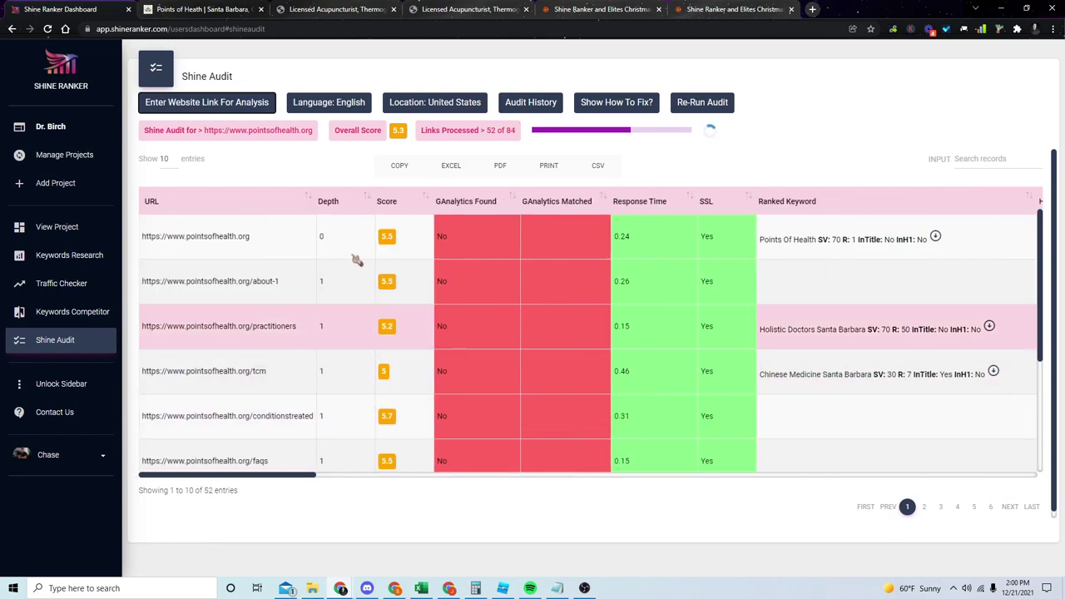
pyautogui.click(451, 166)
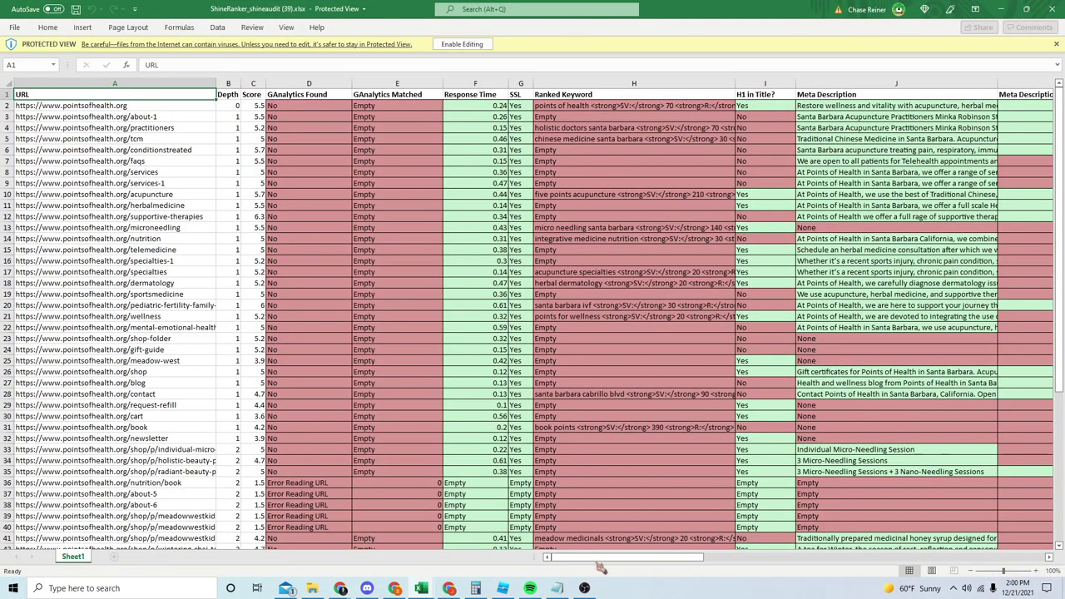
pyautogui.moveTo(600, 558); pyautogui.dragTo(274, 468)
pyautogui.click(1002, 8)
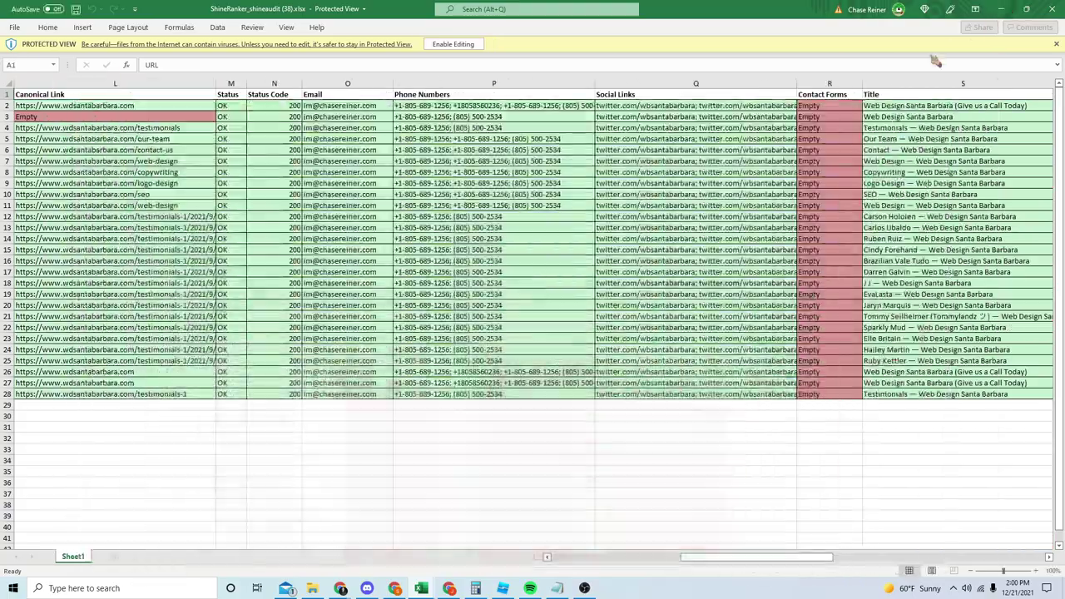
pyautogui.click(1004, 9)
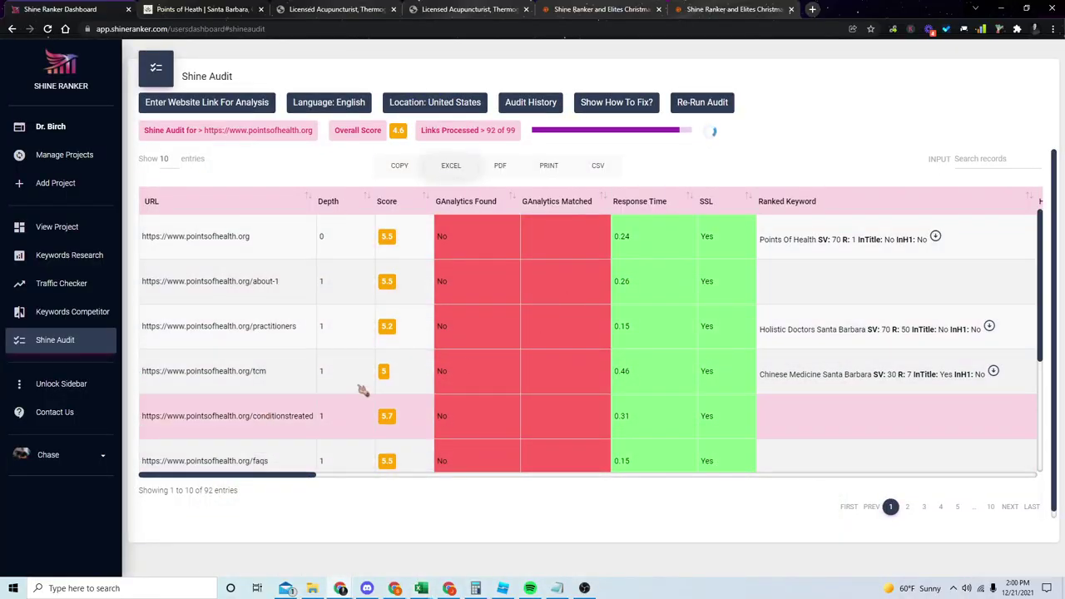
# Step: Close the two duplicate browser tabs showing the licensed acupuncturist and thermographer's website
pyautogui.click(348, 9)
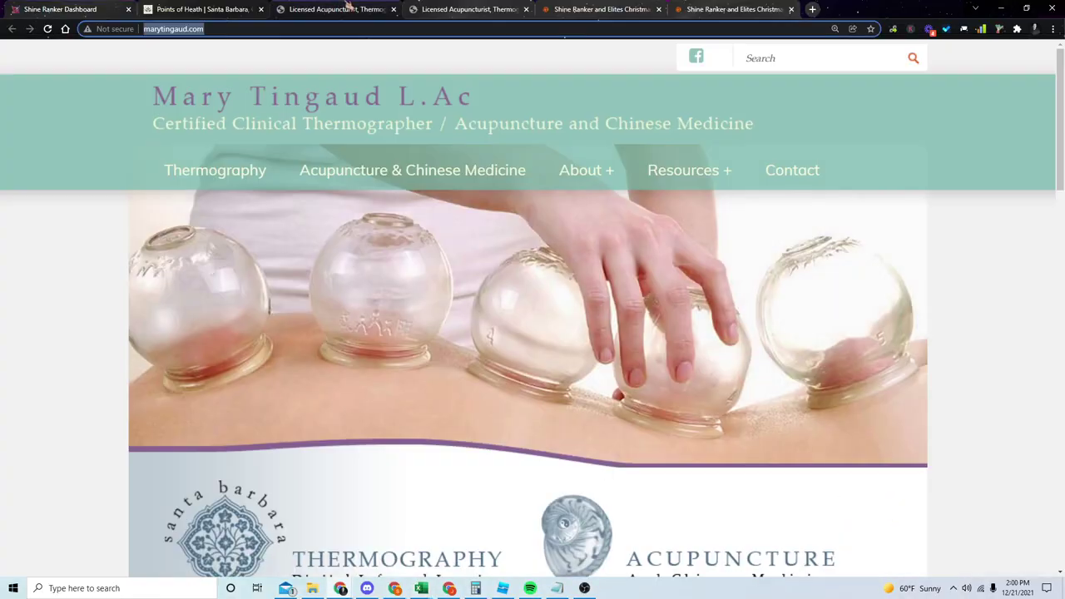
pyautogui.click(393, 10)
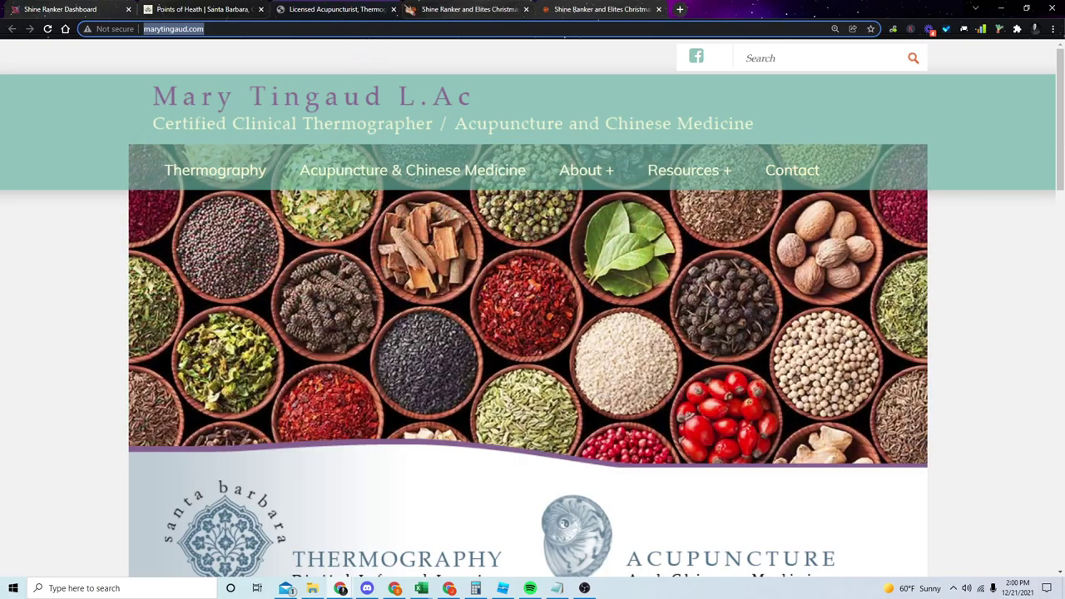
pyautogui.click(394, 9)
# Step: Reduce the page zoom of the Points of Health homepage to 110%
pyautogui.click(242, 9)
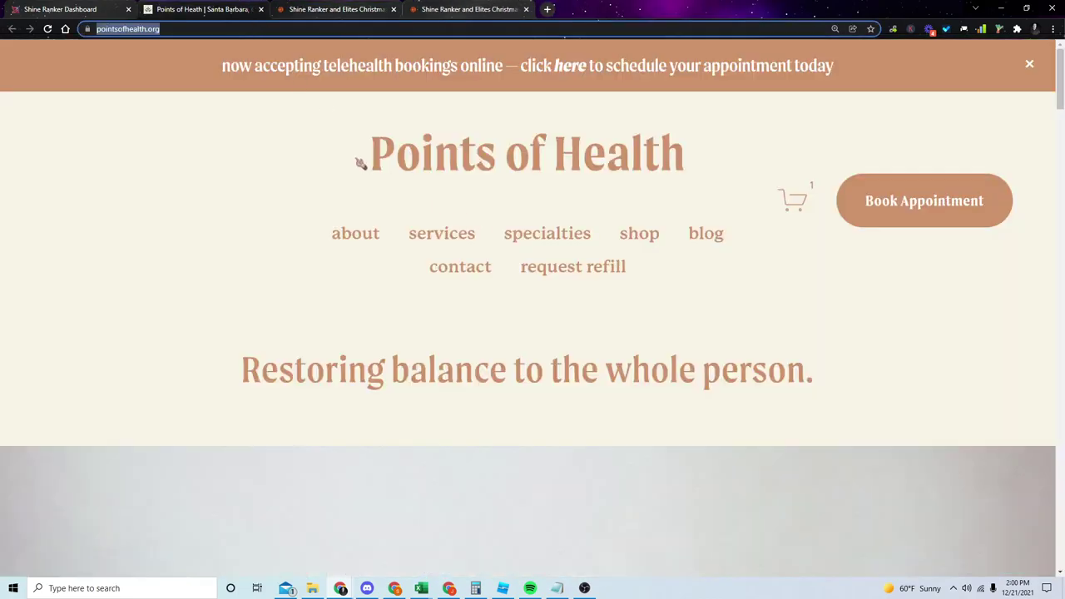
pyautogui.hotkey('ctrl', '-')
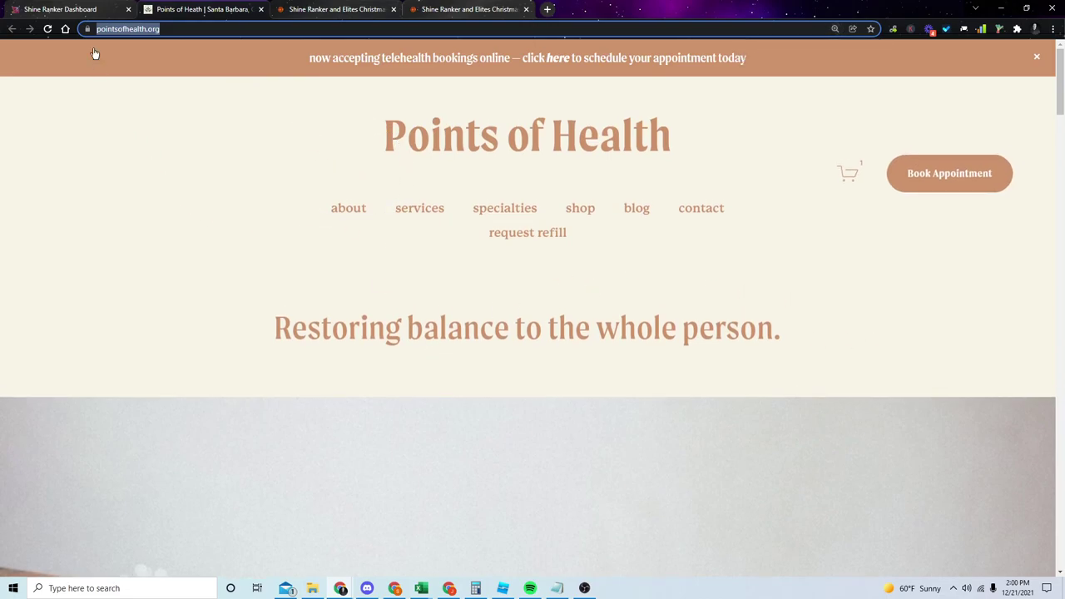
pyautogui.click(83, 9)
pyautogui.moveTo(291, 474)
pyautogui.mouseDown()
pyautogui.moveTo(341, 482)
pyautogui.moveTo(192, 481)
pyautogui.mouseUp()
pyautogui.click(215, 9)
pyautogui.hotkey('ctrl', '-')
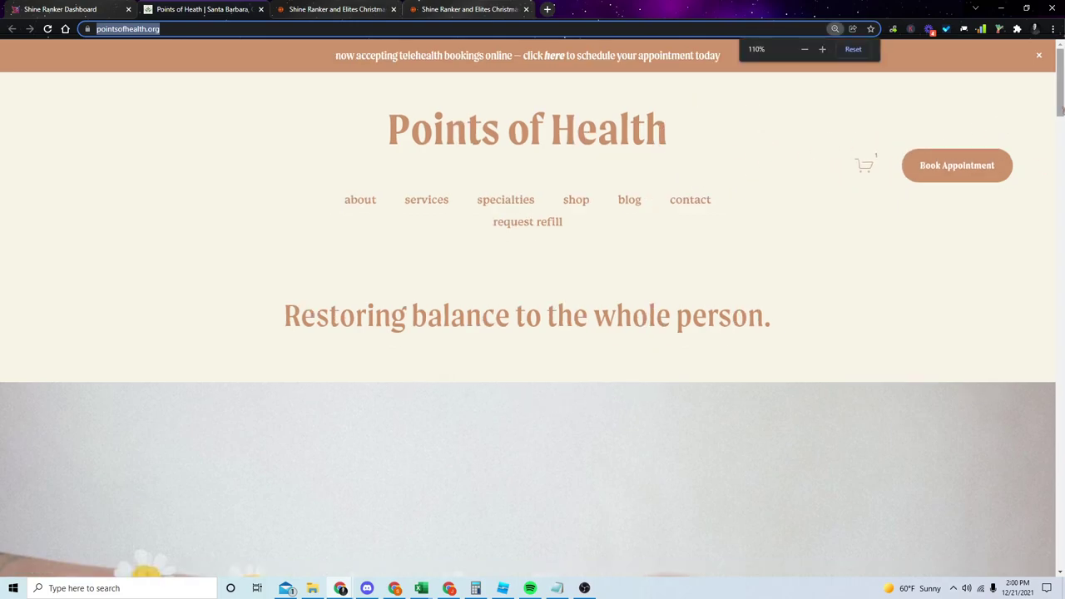
# Step: Examine the Points of Health homepage's layout, from the header and hero image down to the specialties section
pyautogui.scroll(-10, 585, 101)
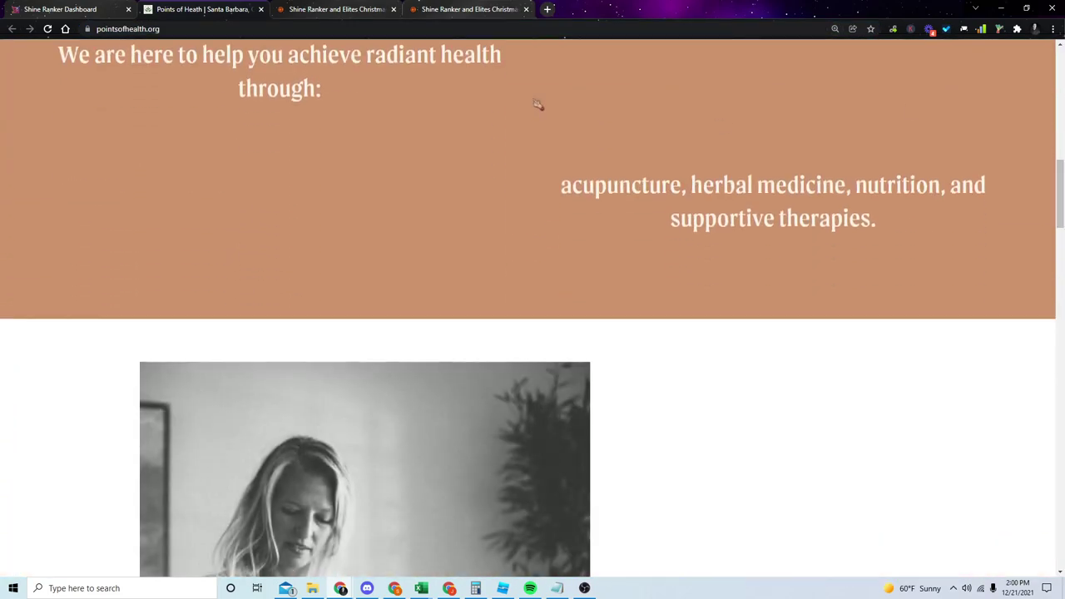
pyautogui.scroll(-10, 533, 308)
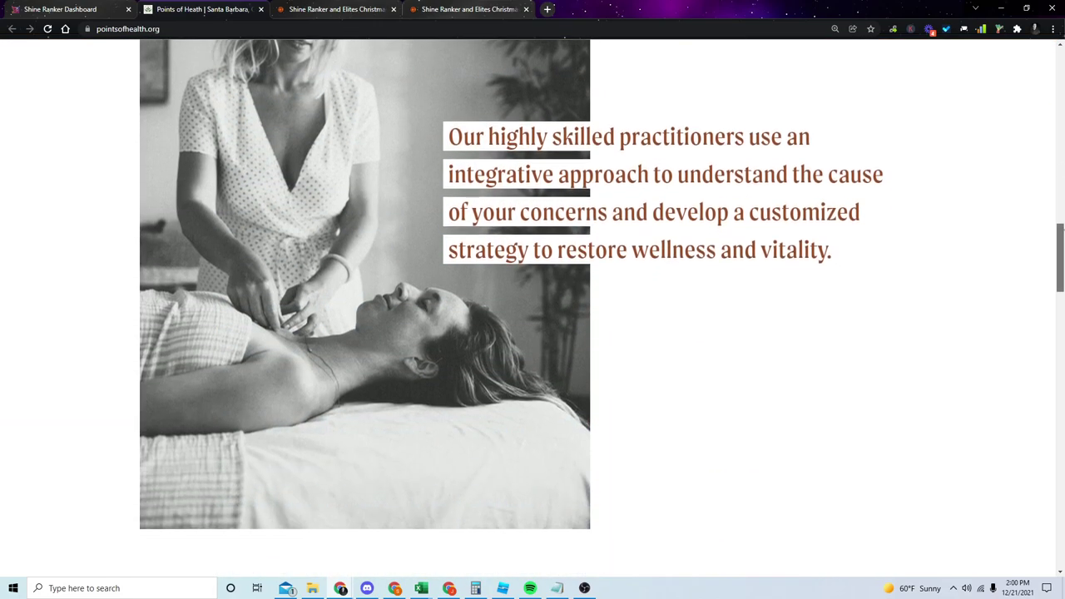
pyautogui.scroll(15, 863, 159)
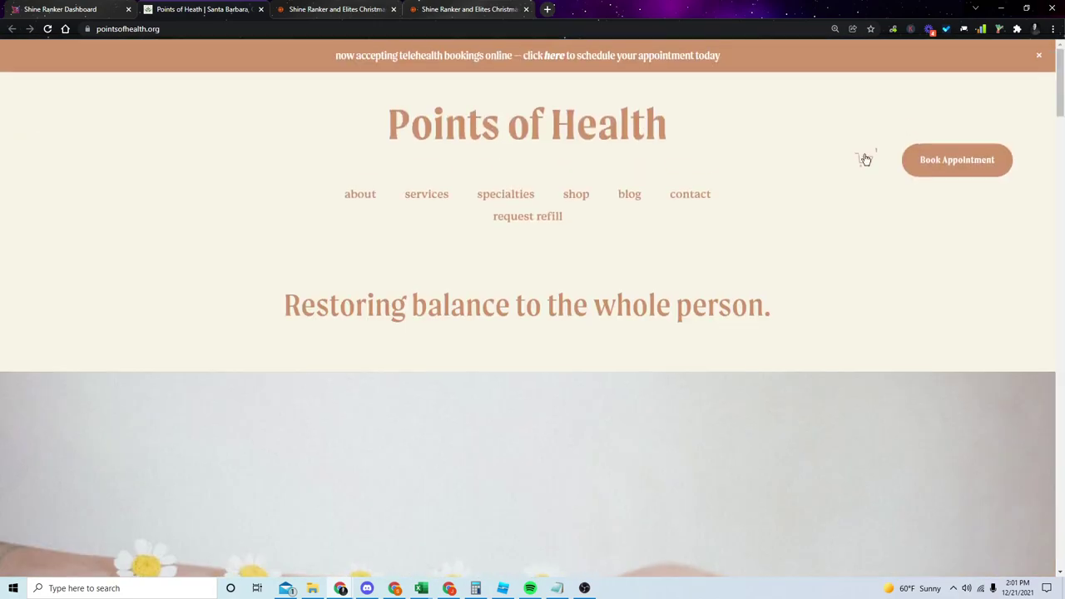
pyautogui.scroll(-3, 633, 277)
pyautogui.scroll(-1, 633, 276)
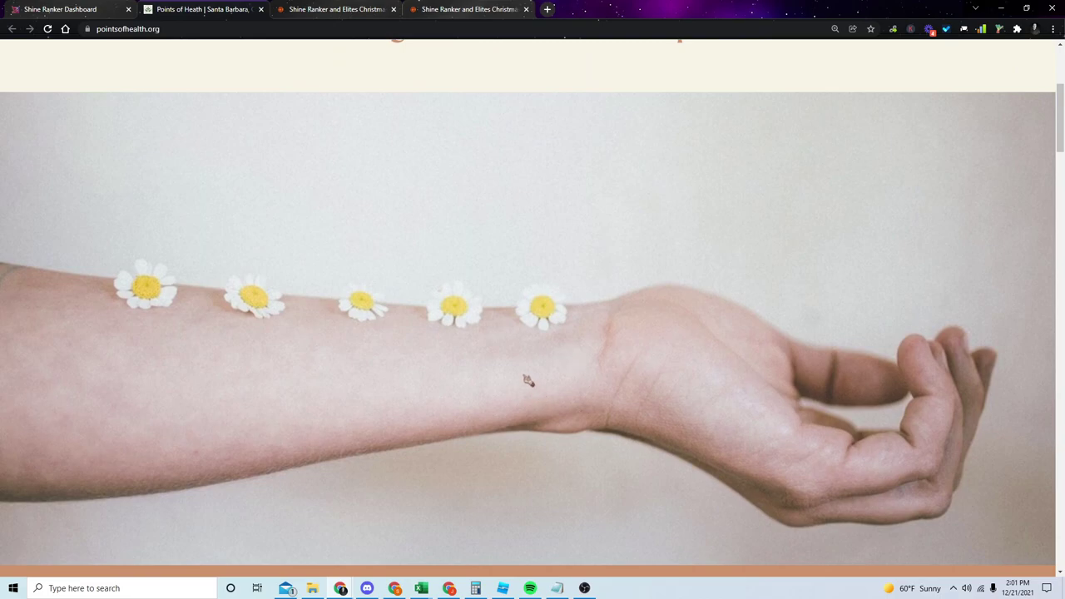
pyautogui.scroll(4, 593, 303)
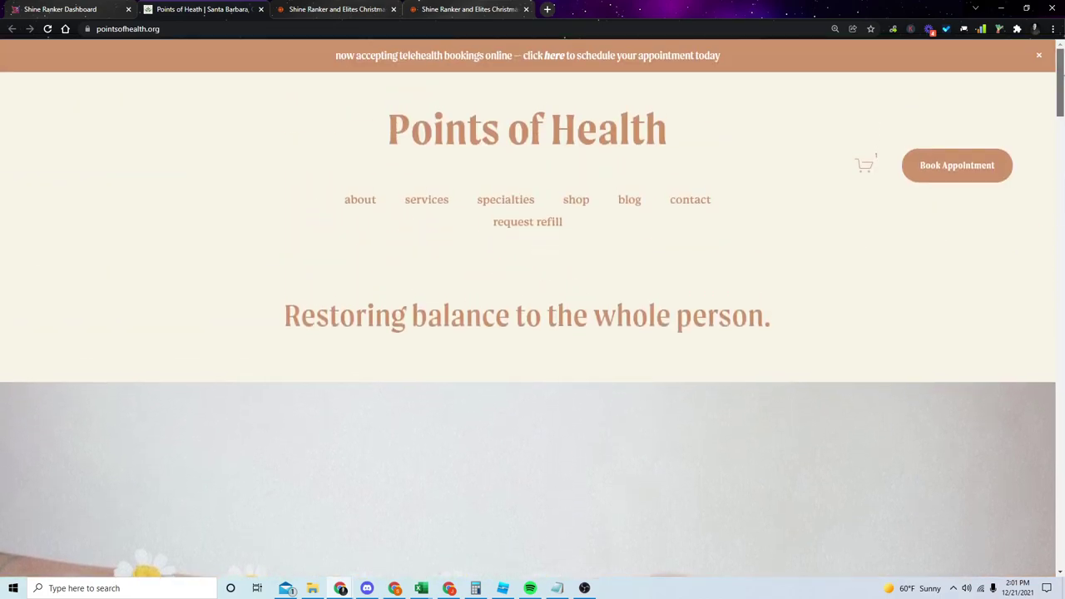
pyautogui.scroll(-15, 532, 308)
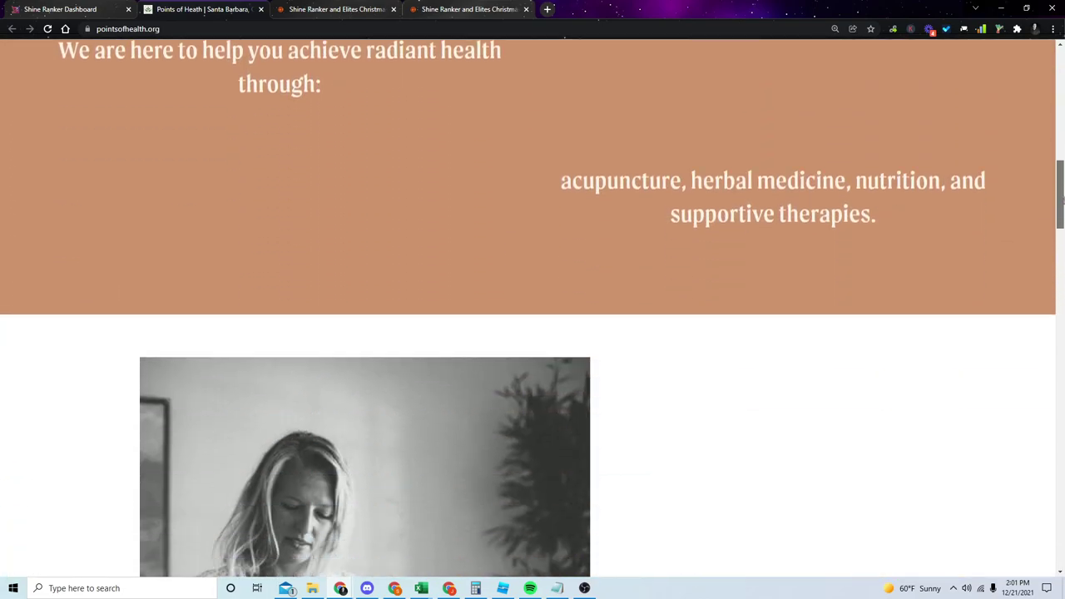
pyautogui.moveTo(1061, 203); pyautogui.dragTo(1035, 433)
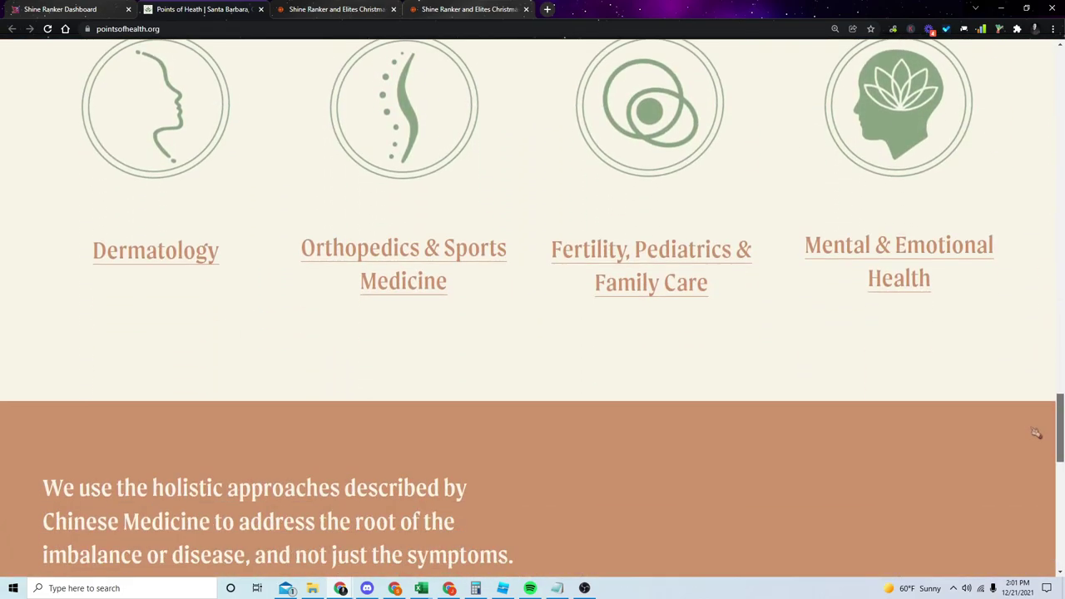
# Step: Open shineranker.com in a new browser tab
pyautogui.click(547, 9)
pyautogui.write('shineranker.com')
pyautogui.press('Return')
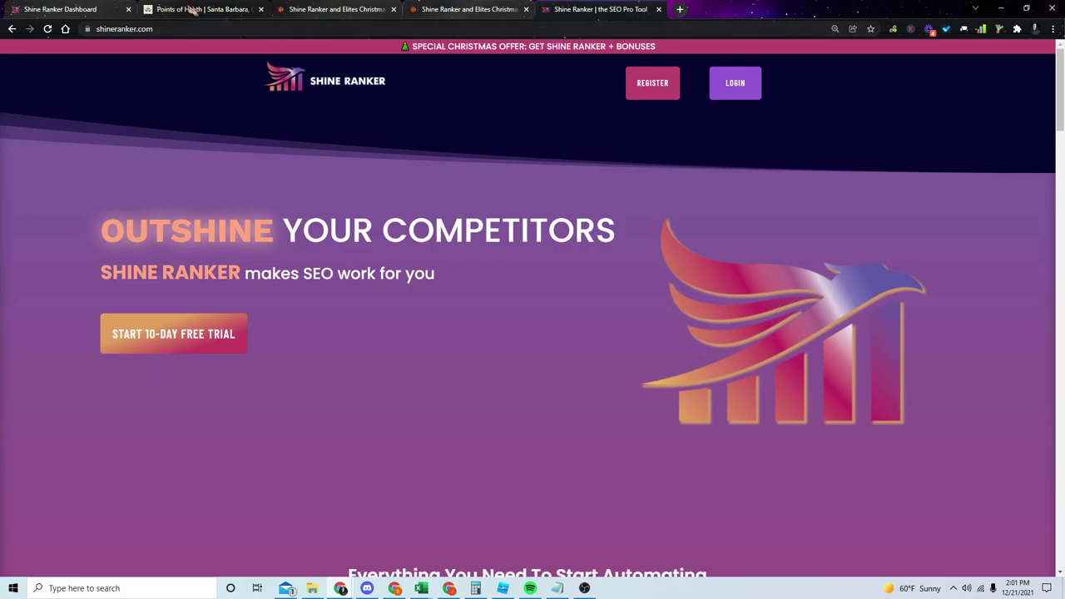
# Step: Return to the Points of Health homepage and review its lower content, header and booking call to action
pyautogui.click(235, 8)
pyautogui.scroll(-10, 1052, 342)
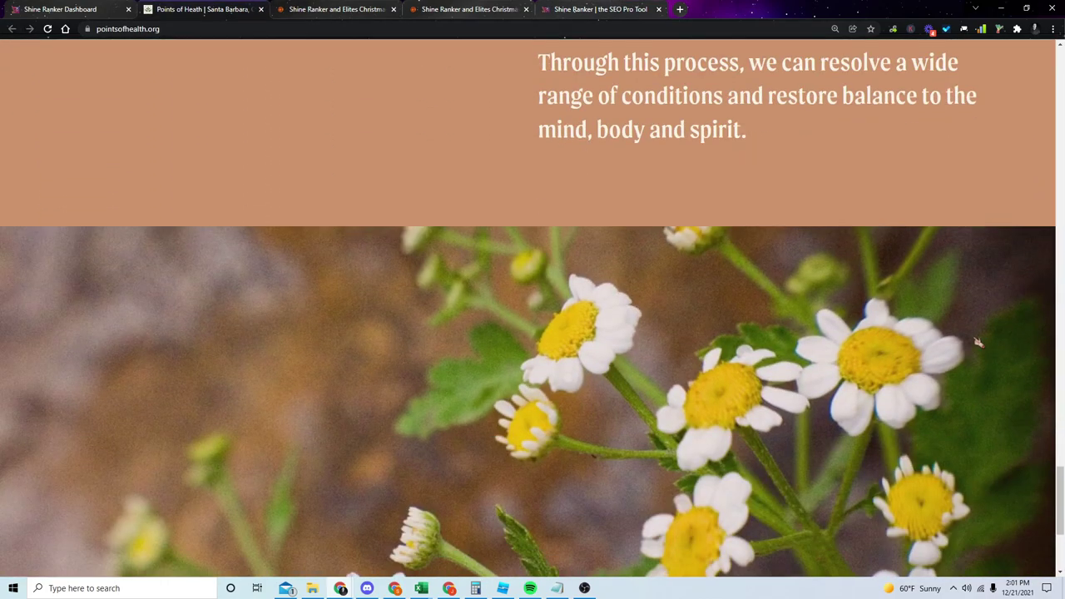
pyautogui.scroll(15, 1061, 513)
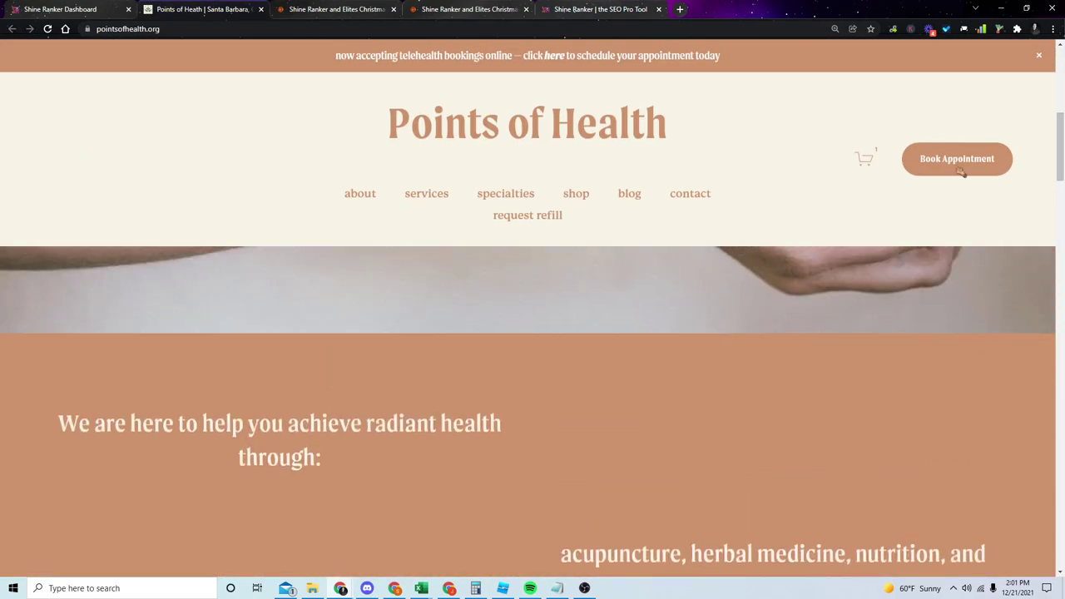
pyautogui.scroll(-3, 1053, 250)
pyautogui.scroll(2, 574, 208)
pyautogui.scroll(1, 563, 236)
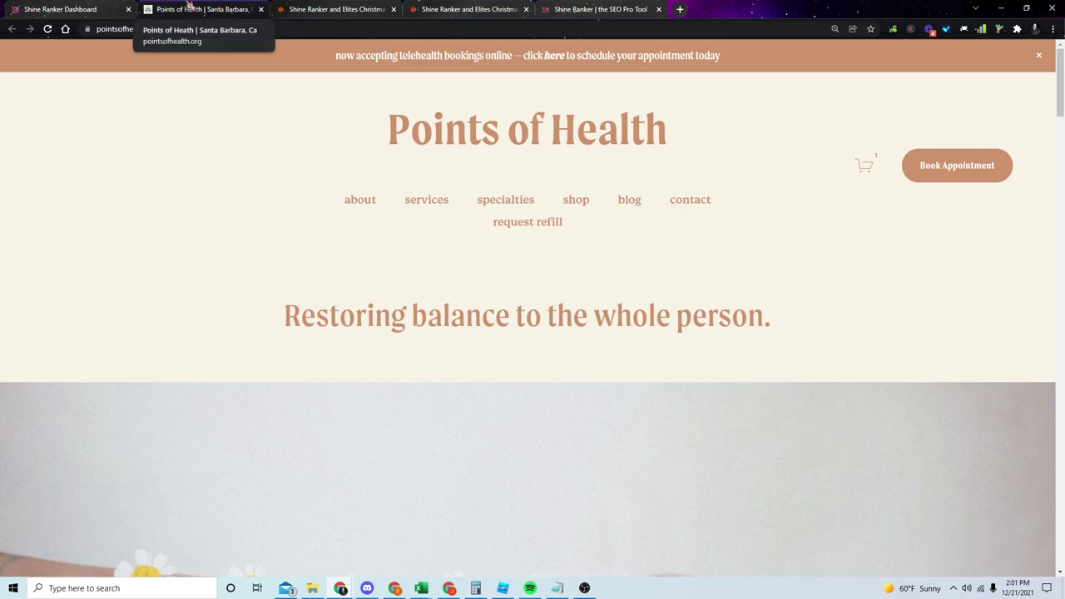
# Step: Inspect the alternative mapped keywords for the homepage in the Shine Audit results and close the list
pyautogui.click(91, 8)
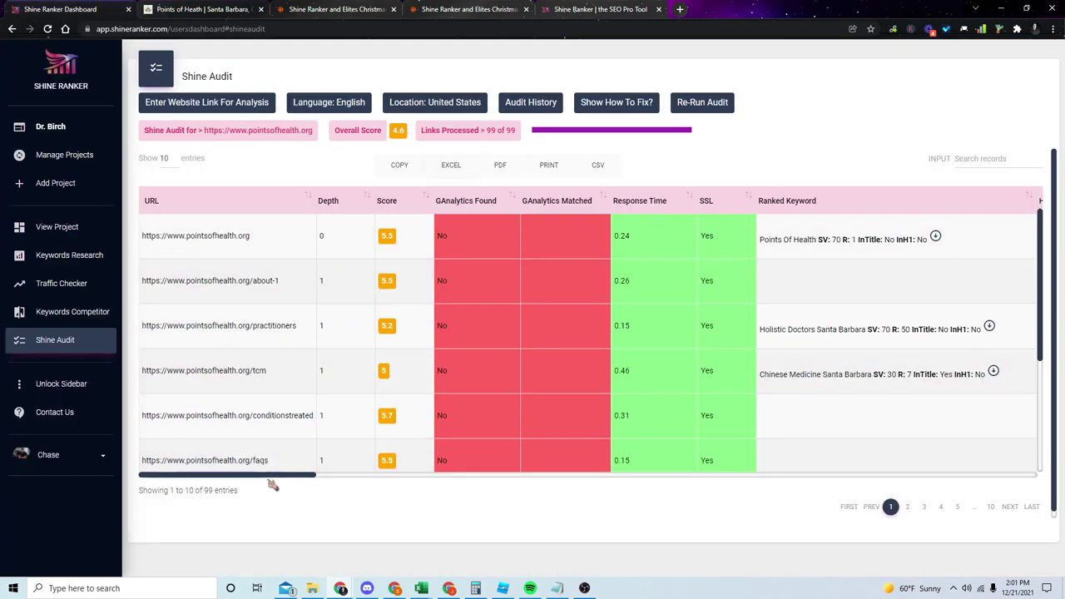
pyautogui.moveTo(306, 477); pyautogui.dragTo(343, 476)
pyautogui.click(751, 237)
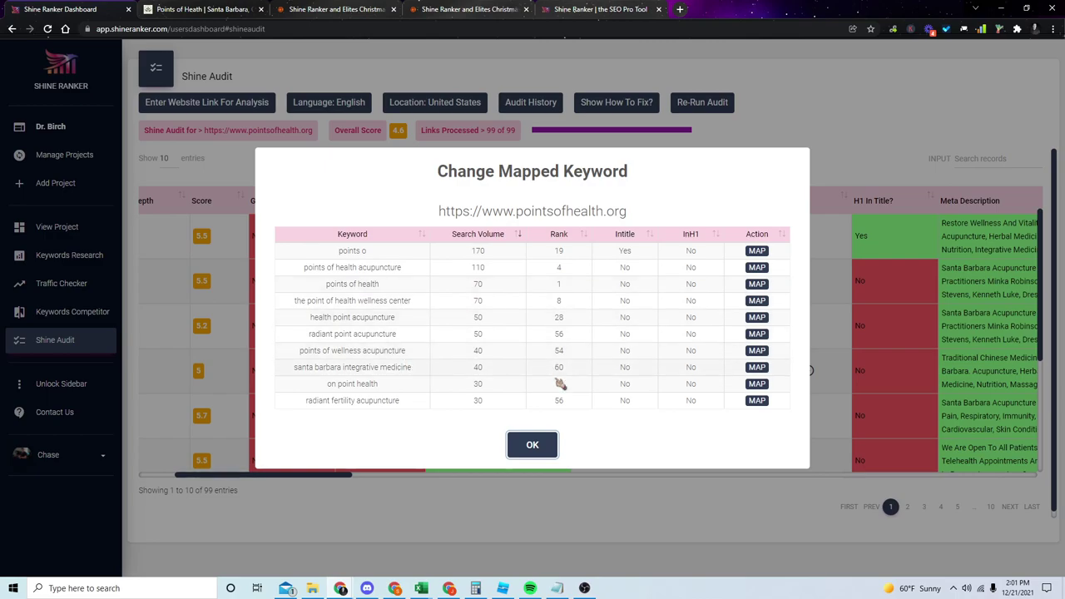
pyautogui.click(551, 446)
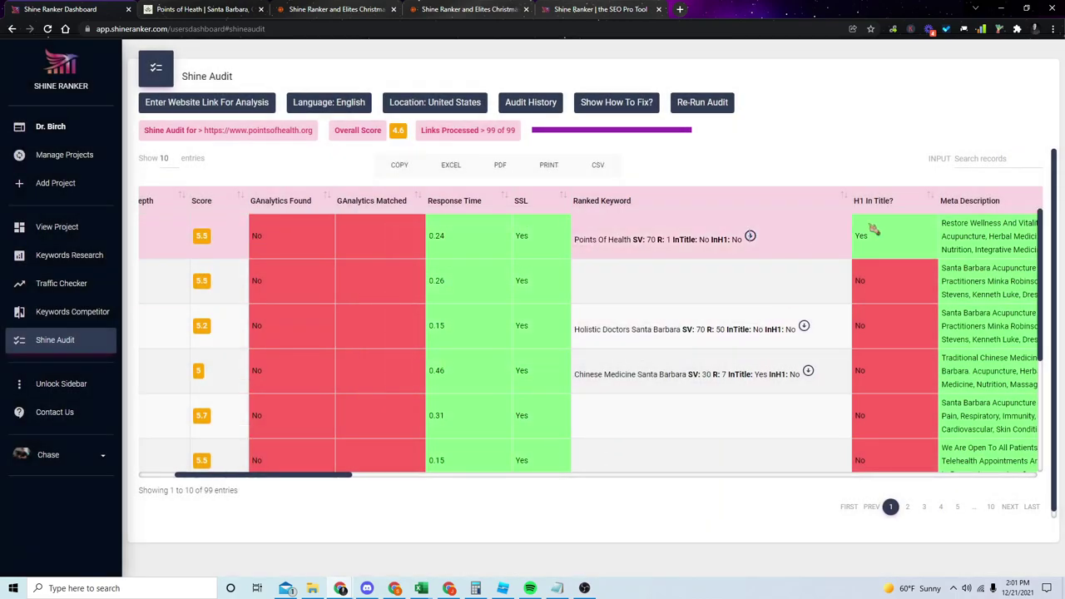
# Step: Examine the audit's meta description, contact, title and title length columns for the audited pages
pyautogui.moveTo(343, 480); pyautogui.dragTo(426, 478)
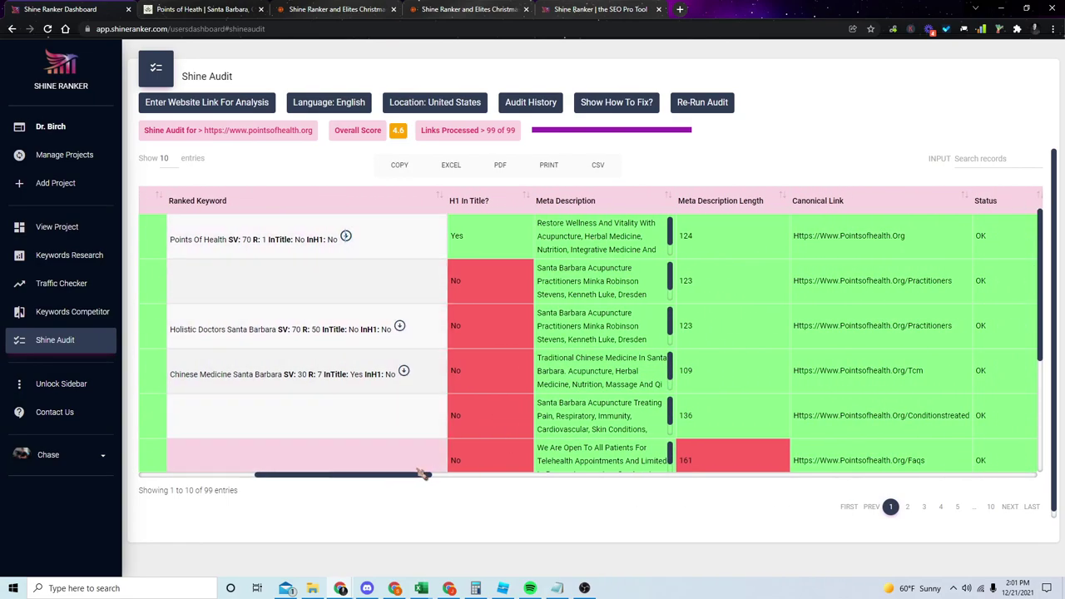
pyautogui.moveTo(409, 483); pyautogui.dragTo(616, 475)
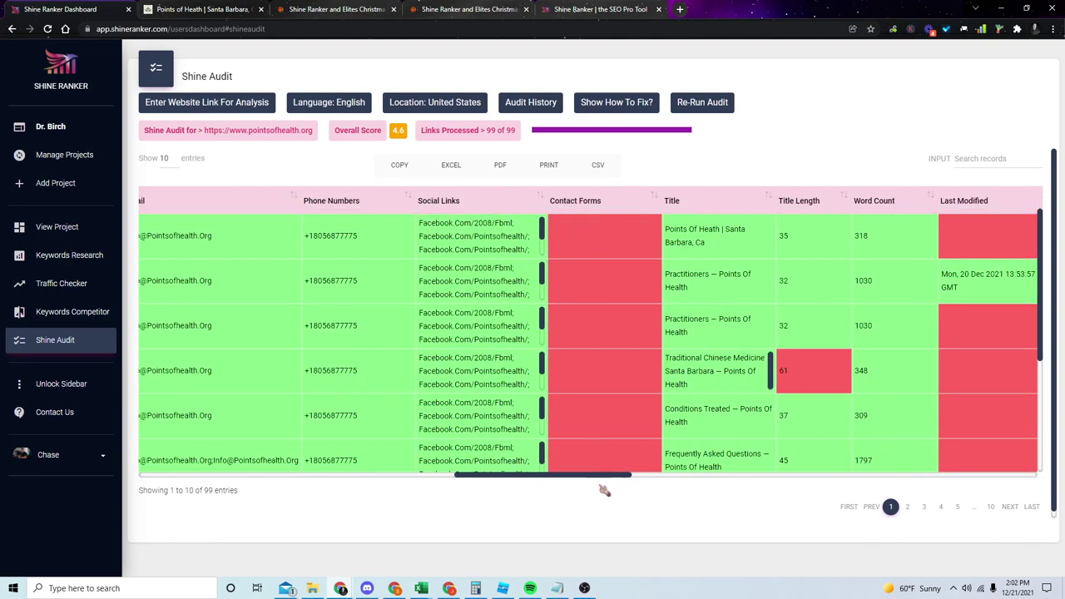
pyautogui.doubleClick(797, 246)
pyautogui.click(689, 320)
pyautogui.moveTo(670, 226); pyautogui.dragTo(739, 250)
pyautogui.click(717, 254)
# Step: Review the remaining audit columns through to the end, including the H1 and H2 headings and their lengths
pyautogui.moveTo(544, 477); pyautogui.dragTo(1046, 472)
pyautogui.scroll(-2, 841, 447)
pyautogui.scroll(2, 820, 479)
pyautogui.hscroll(-10, 982, 421)
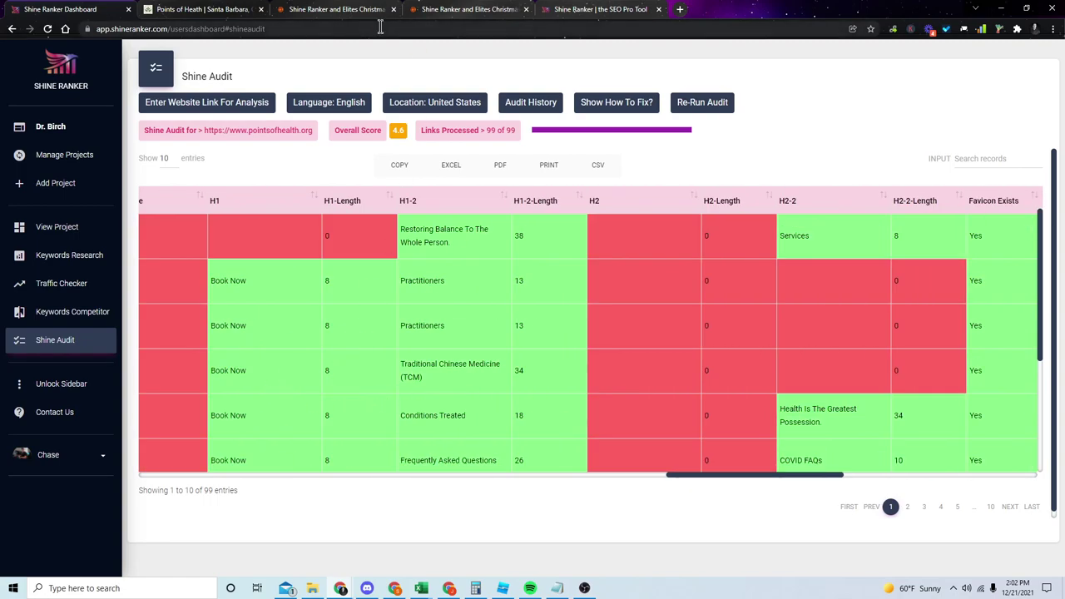
# Step: Highlight the heading "Restoring balance to the whole person." on the Points of Health homepage
pyautogui.click(203, 8)
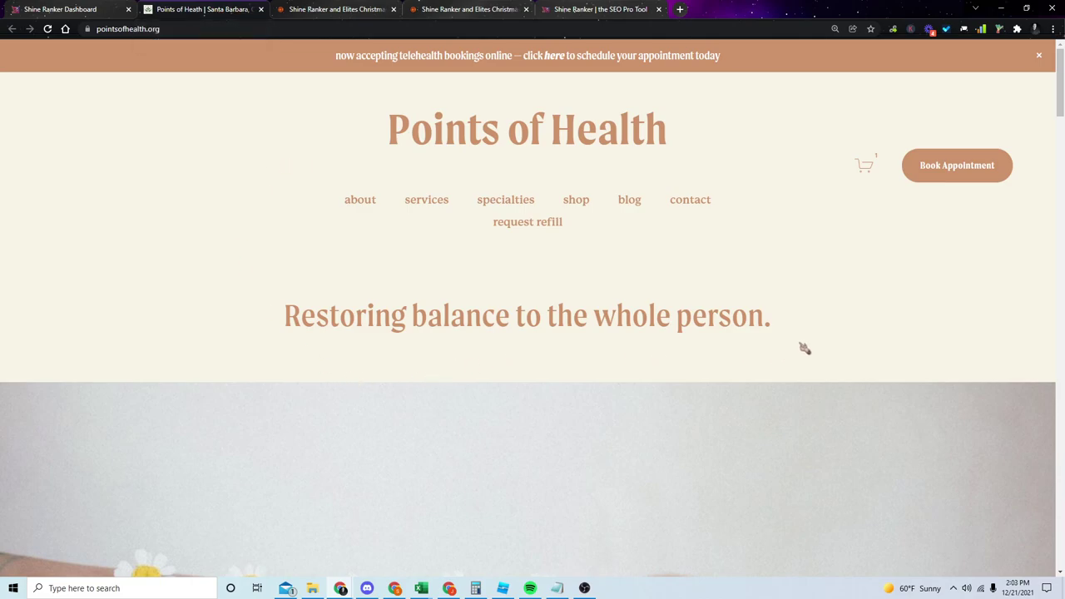
pyautogui.moveTo(786, 331); pyautogui.dragTo(254, 310)
pyautogui.click(574, 300)
pyautogui.moveTo(284, 312); pyautogui.dragTo(848, 323)
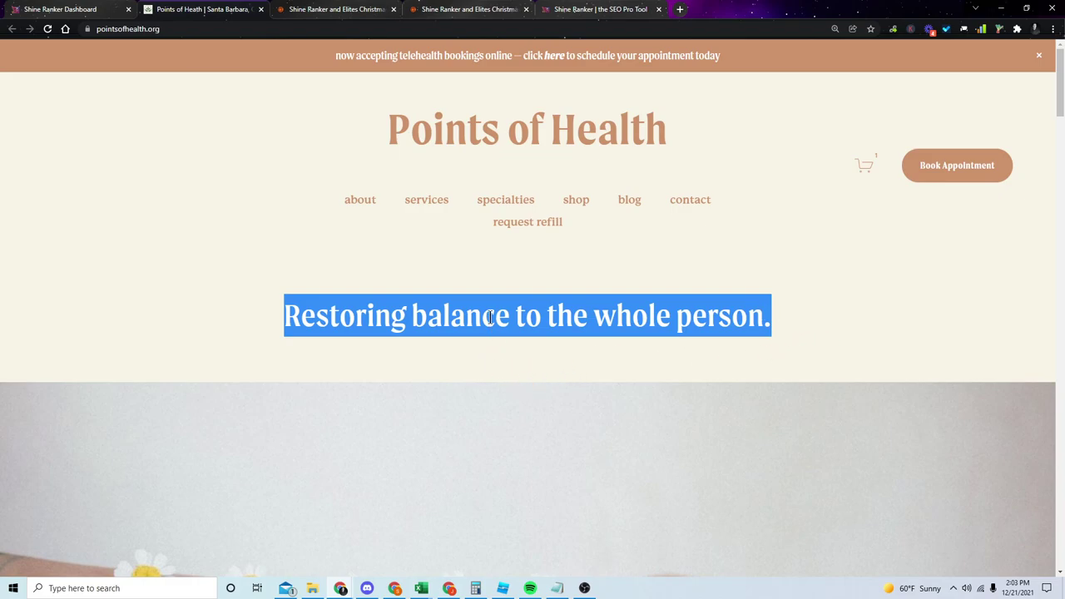
# Step: Review the Points of Health homepage content below the main heading and return to the start of the page
pyautogui.scroll(-4, 491, 316)
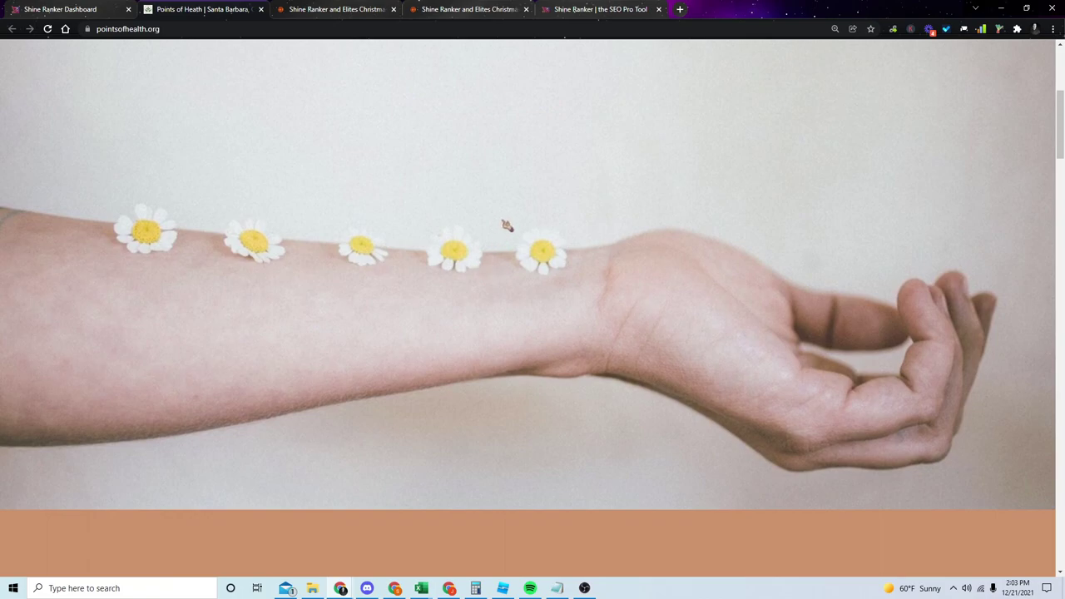
pyautogui.scroll(-3, 509, 224)
pyautogui.scroll(3, 583, 237)
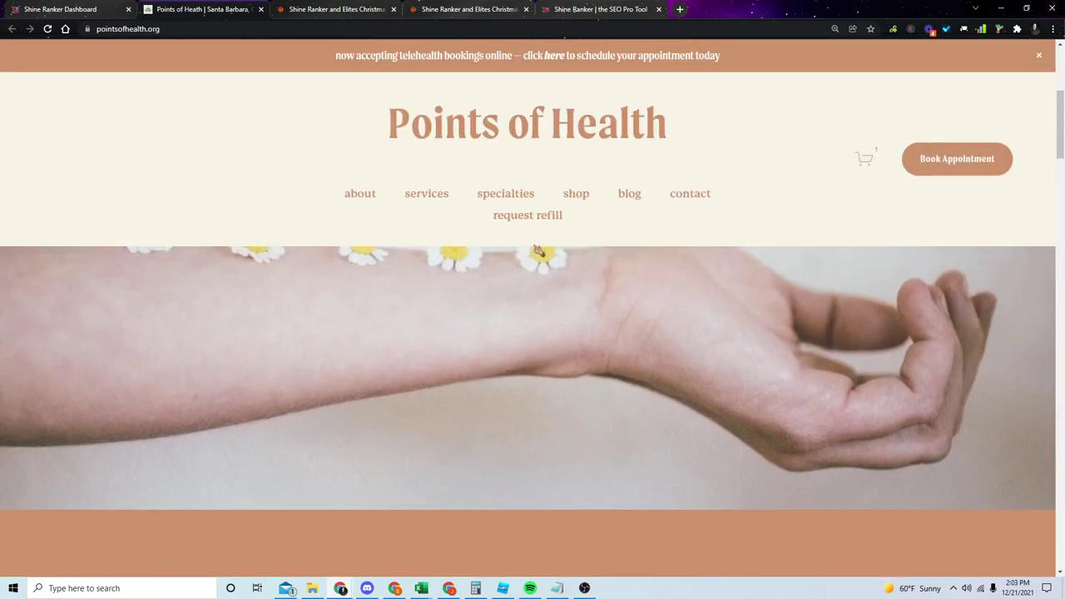
pyautogui.scroll(2, 583, 283)
pyautogui.scroll(2, 1060, 124)
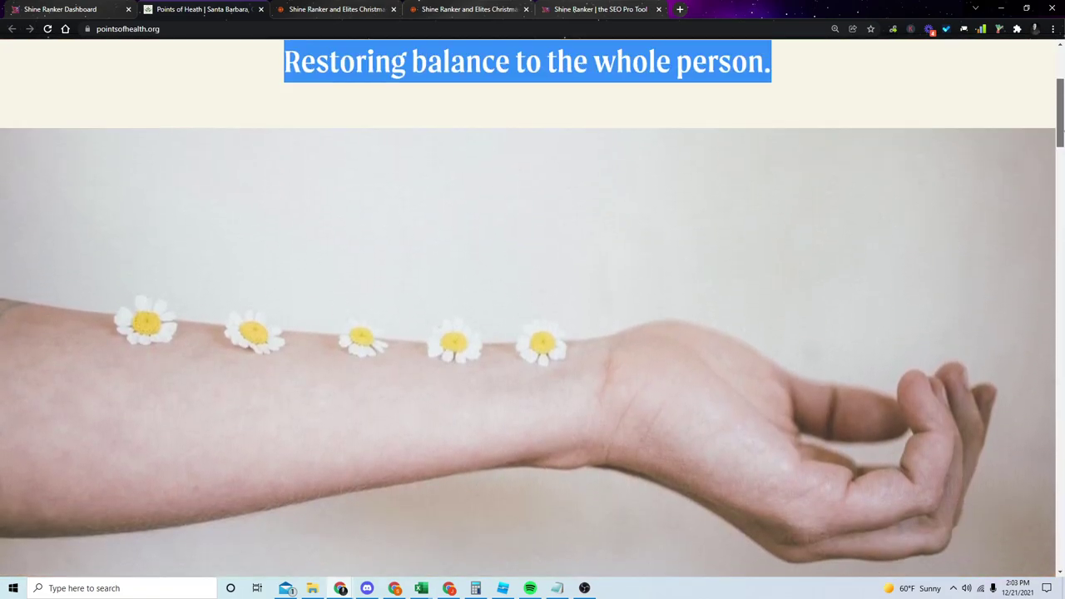
pyautogui.scroll(-4, 1060, 129)
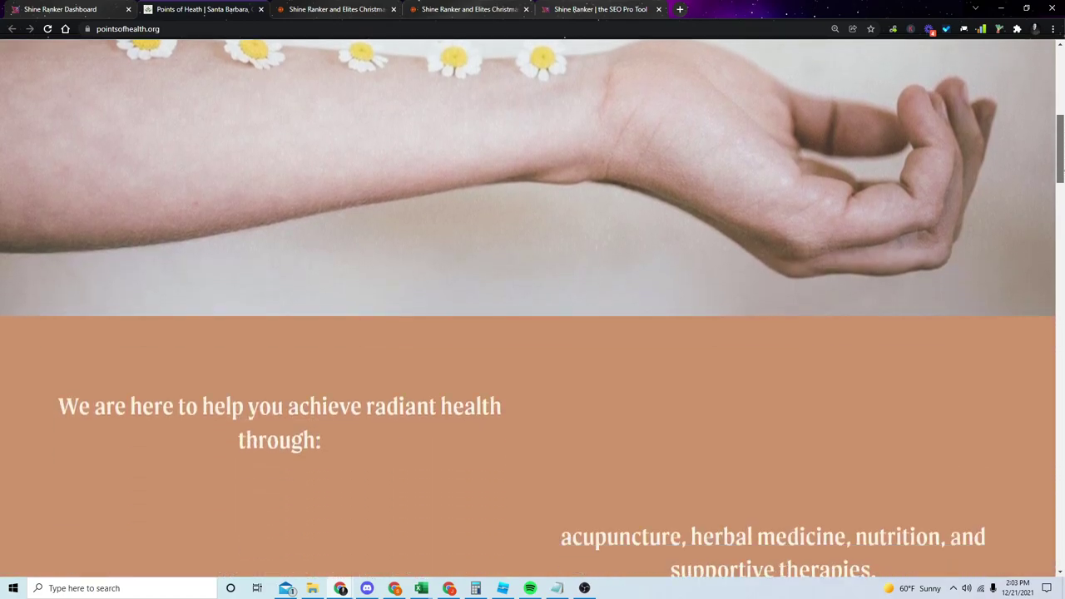
pyautogui.moveTo(1061, 159); pyautogui.dragTo(1059, 67)
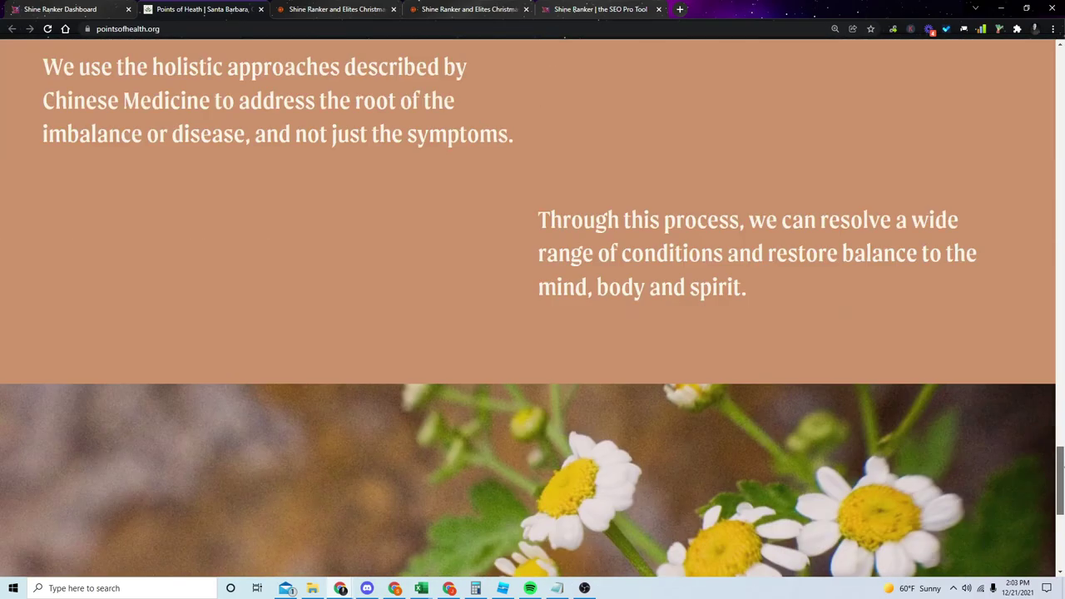
pyautogui.click(653, 399)
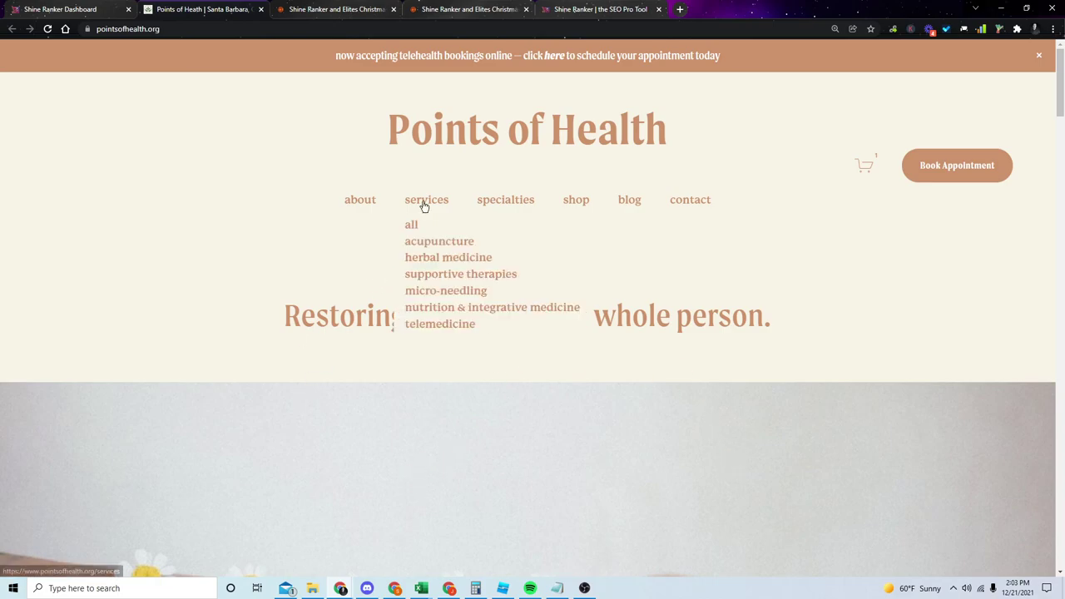
# Step: Open the herbal medicine service page on the Points of Health site and view its heading and introduction
pyautogui.moveTo(488, 215)
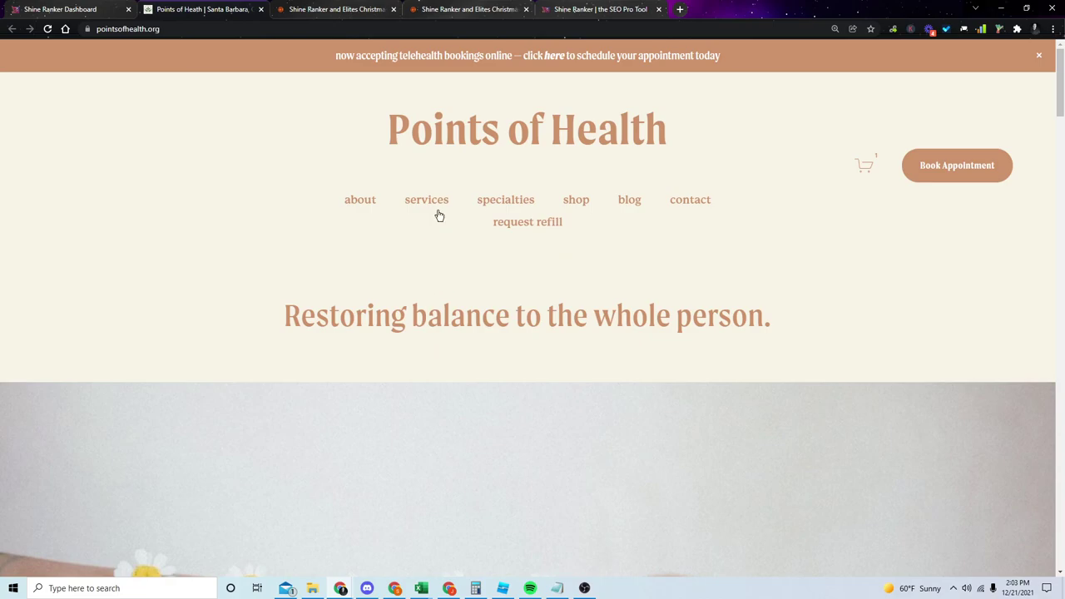
pyautogui.moveTo(438, 214)
pyautogui.click(432, 257)
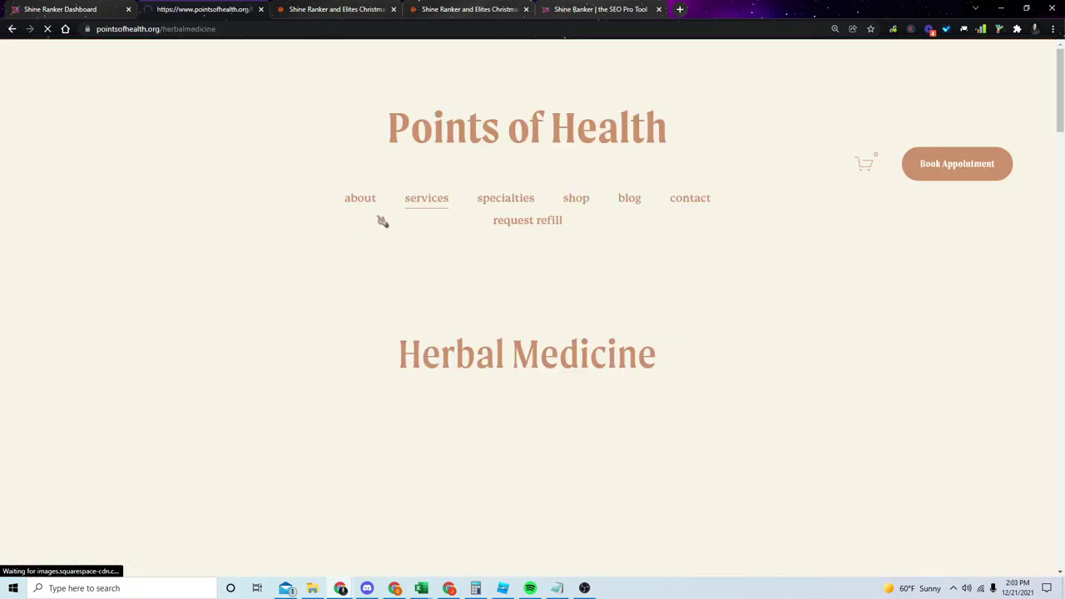
pyautogui.scroll(-3, 483, 253)
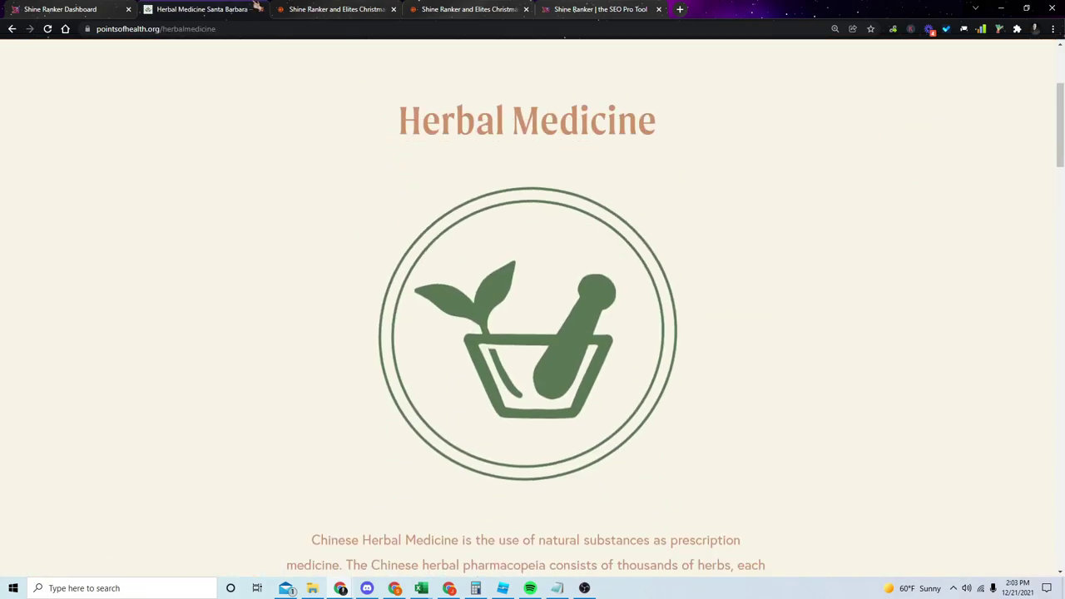
# Step: Switch to the Shine Ranker audit and examine the URL, score, analytics and ranked keyword columns for the service pages
pyautogui.click(112, 7)
pyautogui.scroll(-3, 691, 449)
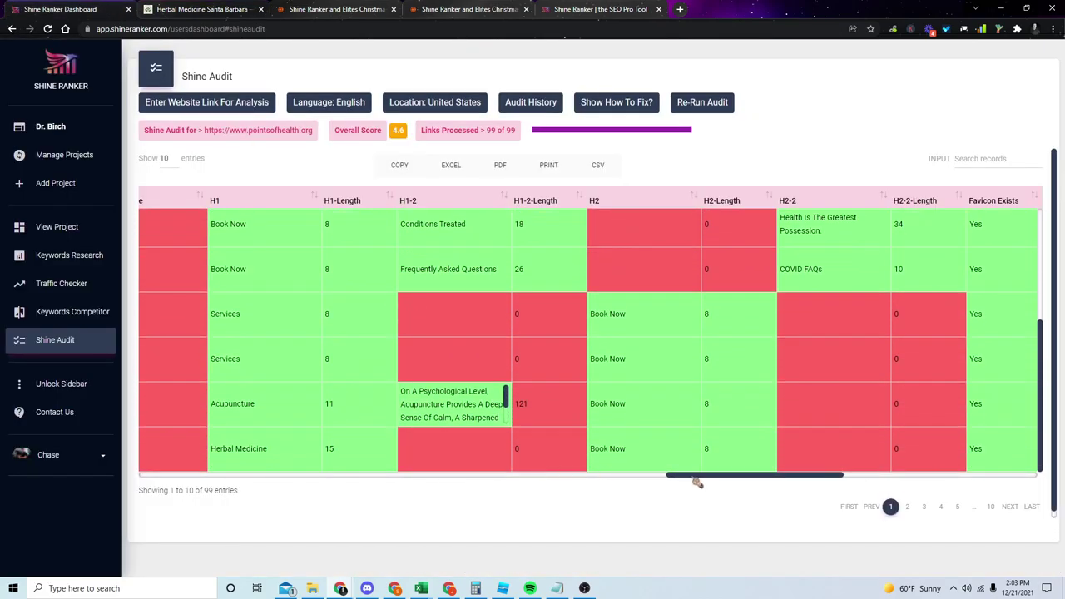
pyautogui.moveTo(697, 483); pyautogui.dragTo(238, 478)
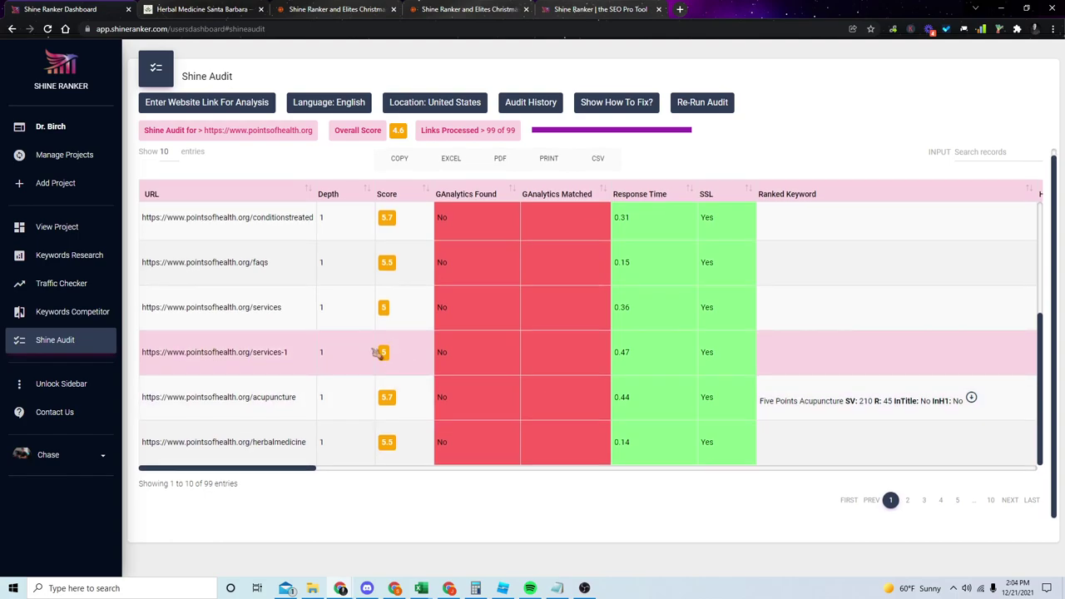
pyautogui.scroll(3, 374, 351)
pyautogui.scroll(-3, 340, 331)
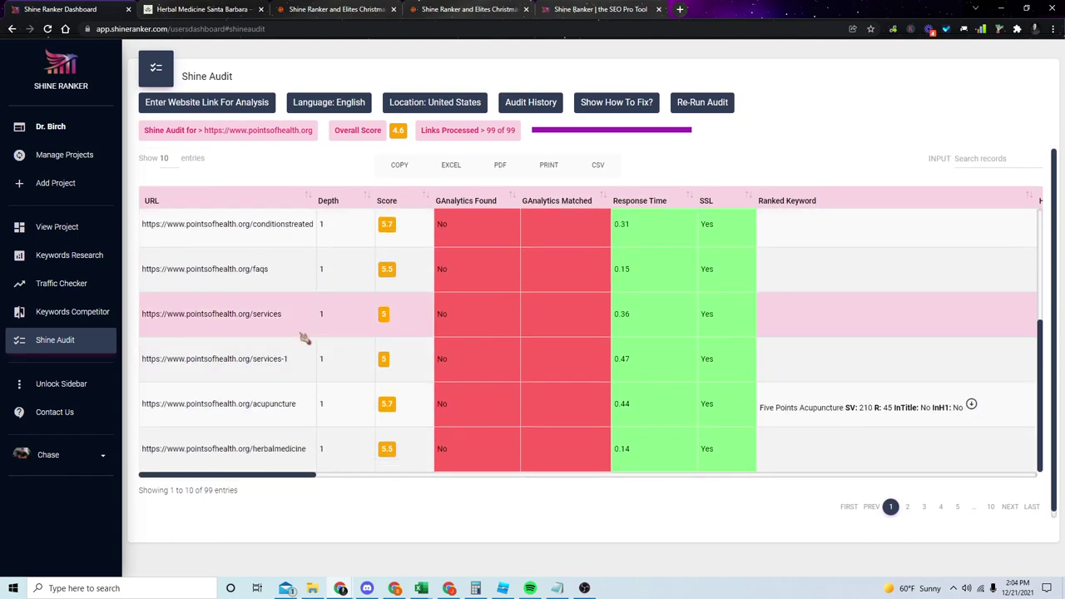
pyautogui.scroll(3, 305, 338)
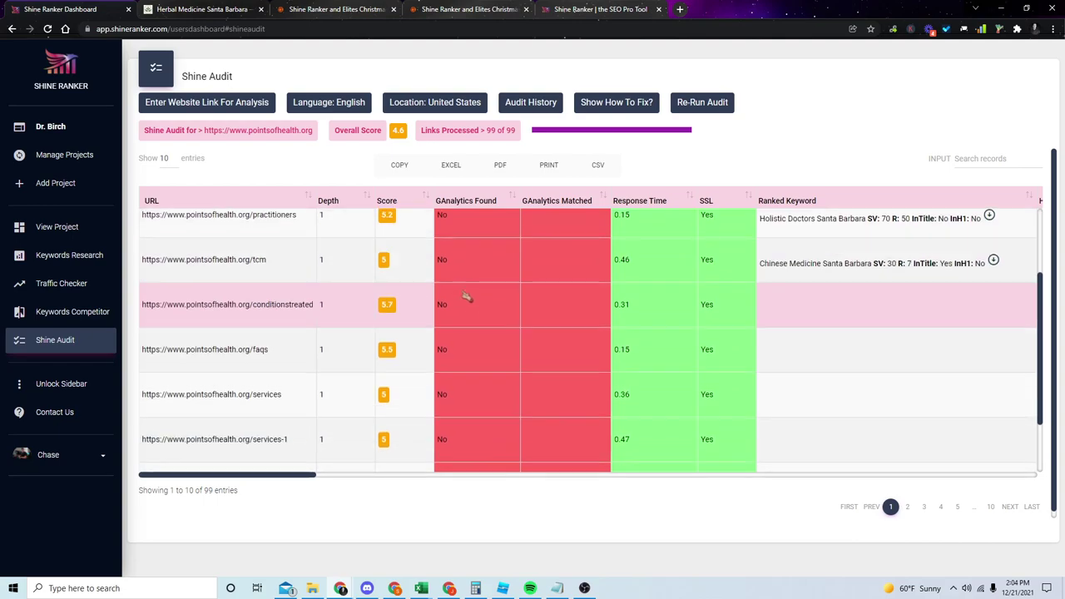
pyautogui.scroll(-3, 468, 316)
pyautogui.scroll(-1, 469, 358)
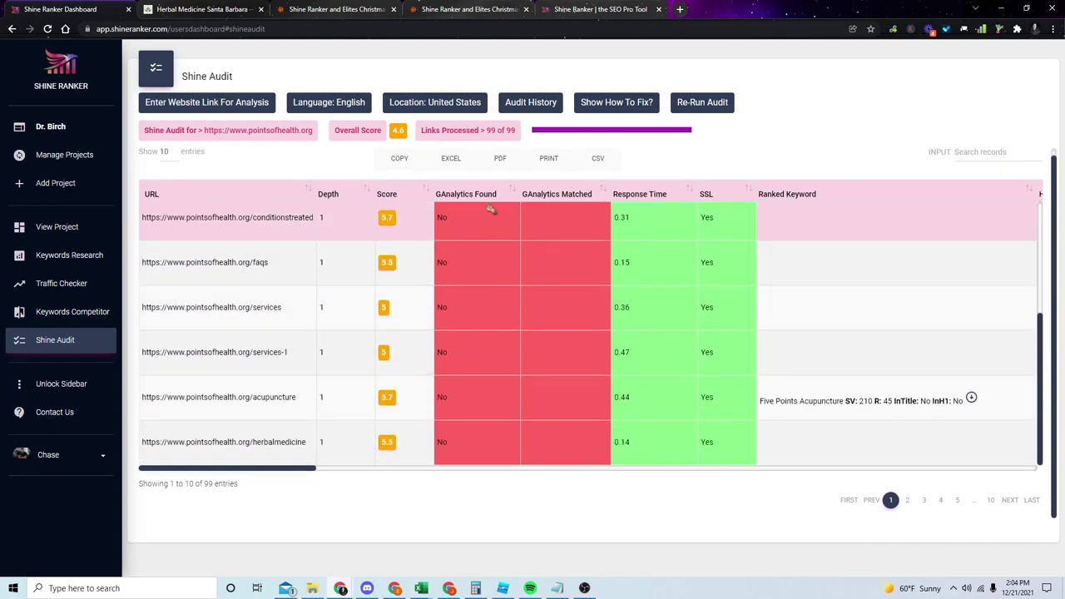
# Step: Return to the Herbal Medicine page and read through its body text on Chinese herbal medicine and the pharmacy
pyautogui.click(221, 9)
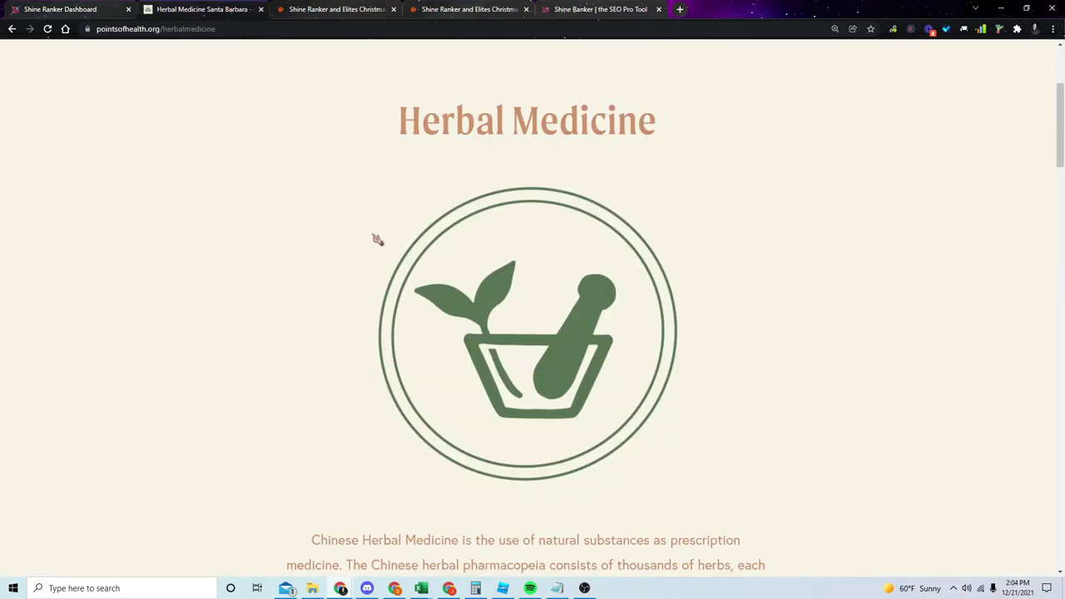
pyautogui.moveTo(1060, 125); pyautogui.dragTo(1060, 192)
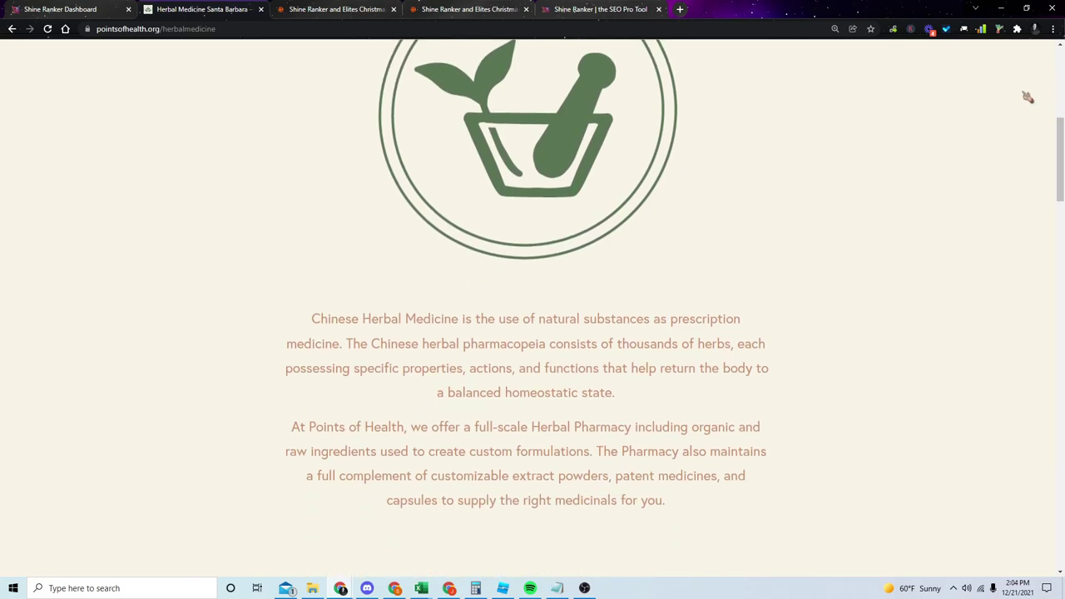
pyautogui.moveTo(1061, 159); pyautogui.dragTo(1062, 91)
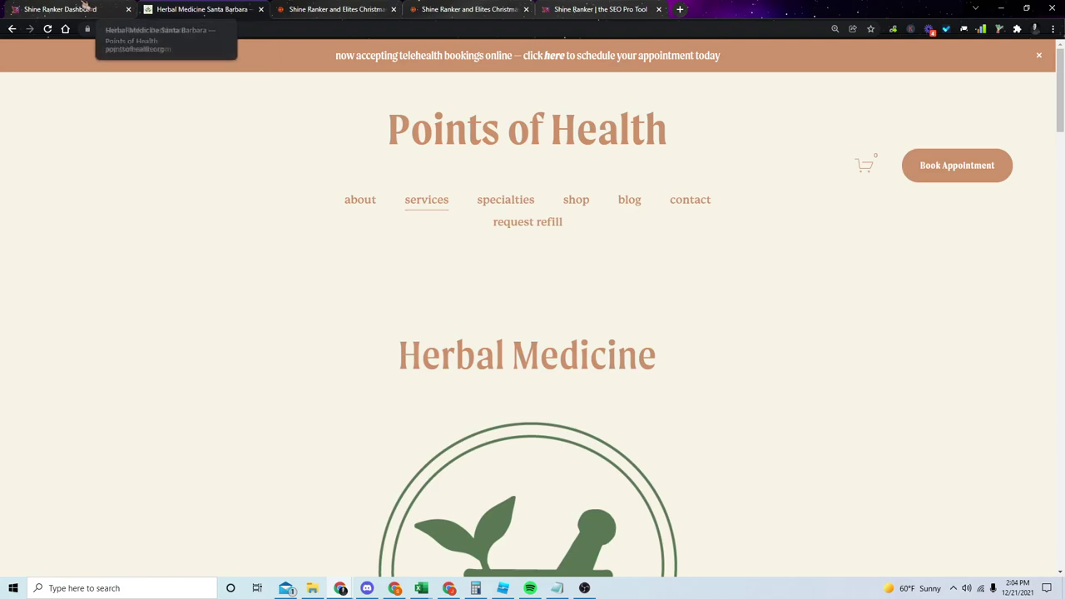
# Step: Run Shine Ranker keyword research for "herbal medicine santa barbara" and inspect the competition figures for that exact keyword
pyautogui.click(85, 8)
pyautogui.click(76, 257)
pyautogui.click(265, 96)
pyautogui.write('herbal medicine sa')
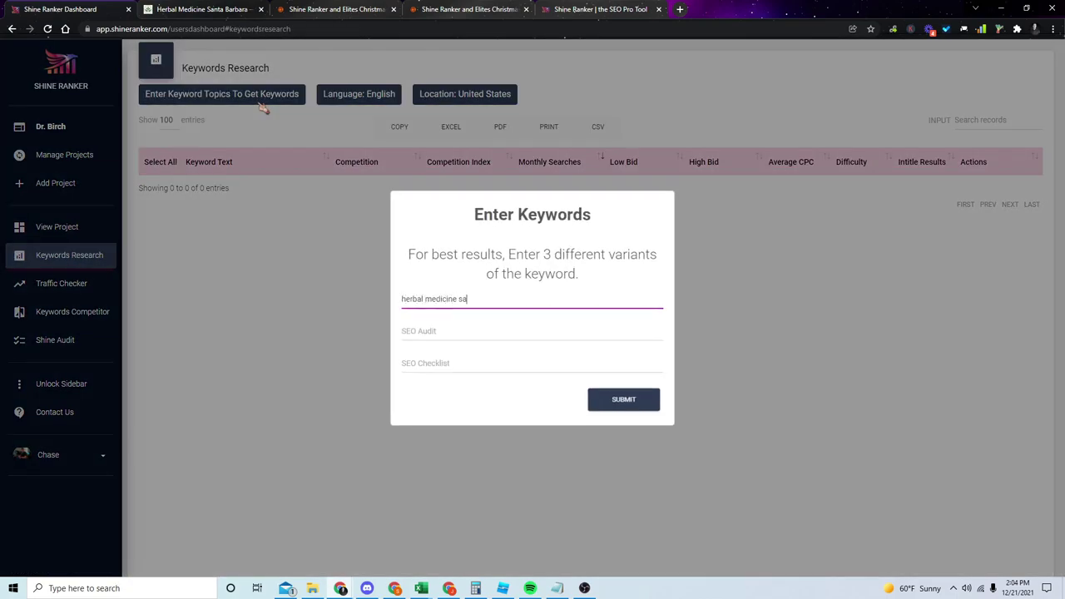
pyautogui.write('nta barbara')
pyautogui.press('Return')
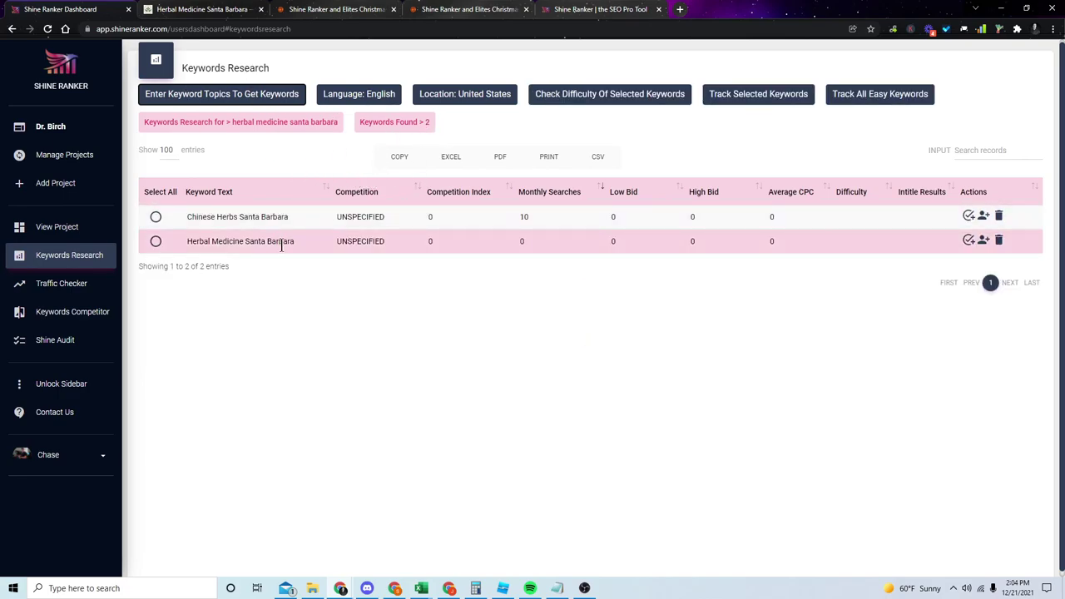
pyautogui.doubleClick(430, 242)
pyautogui.moveTo(430, 241); pyautogui.dragTo(475, 252)
# Step: Go back to the Herbal Medicine page, highlight its main heading to examine it, and clear the selection
pyautogui.click(220, 8)
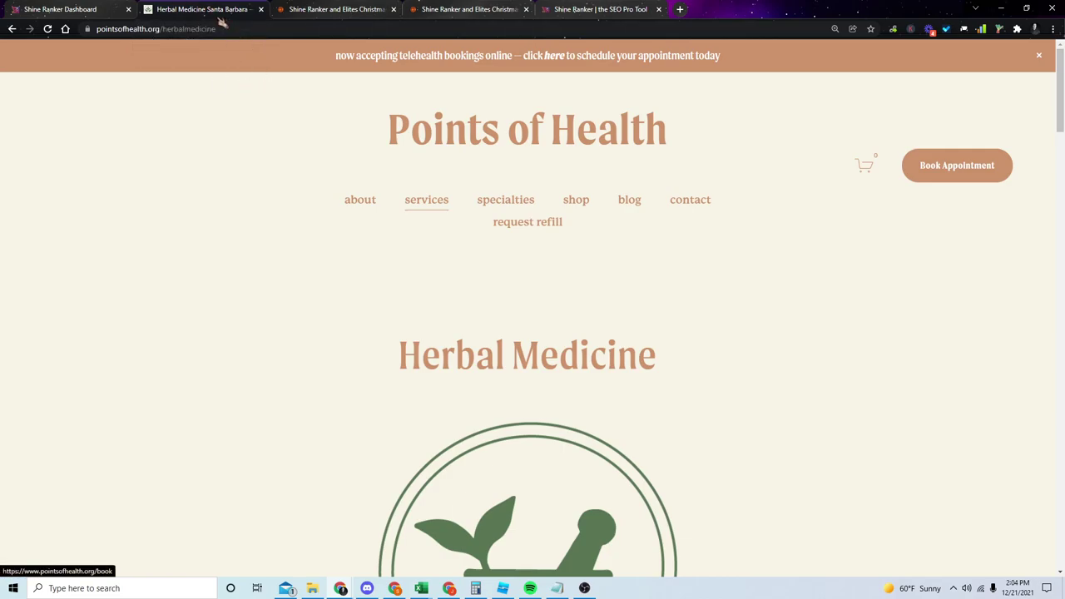
pyautogui.moveTo(1060, 92); pyautogui.dragTo(1060, 117)
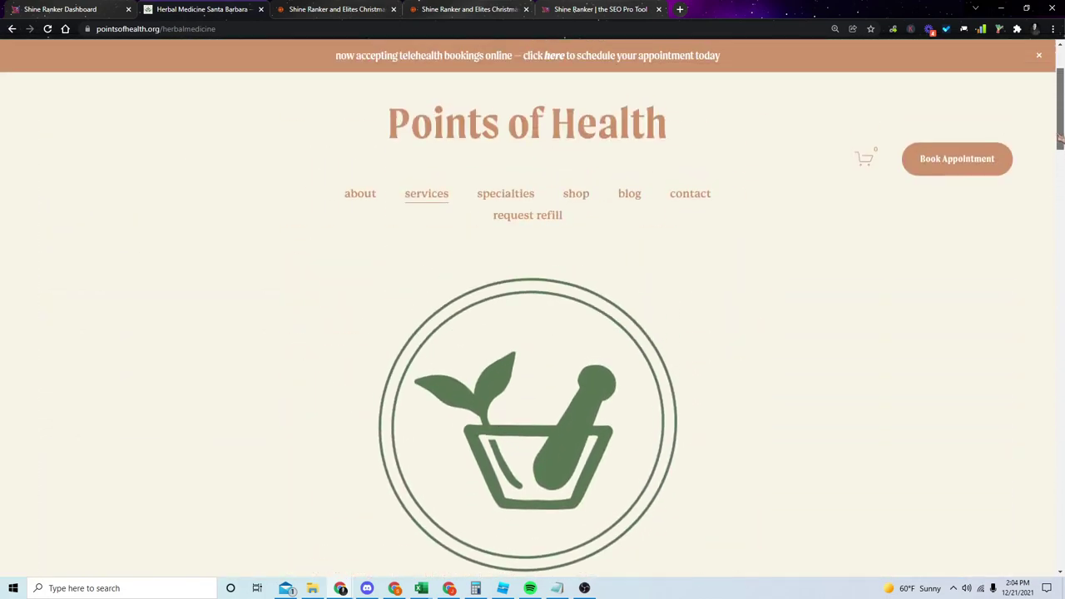
pyautogui.scroll(-1, 961, 121)
pyautogui.scroll(1, 402, 265)
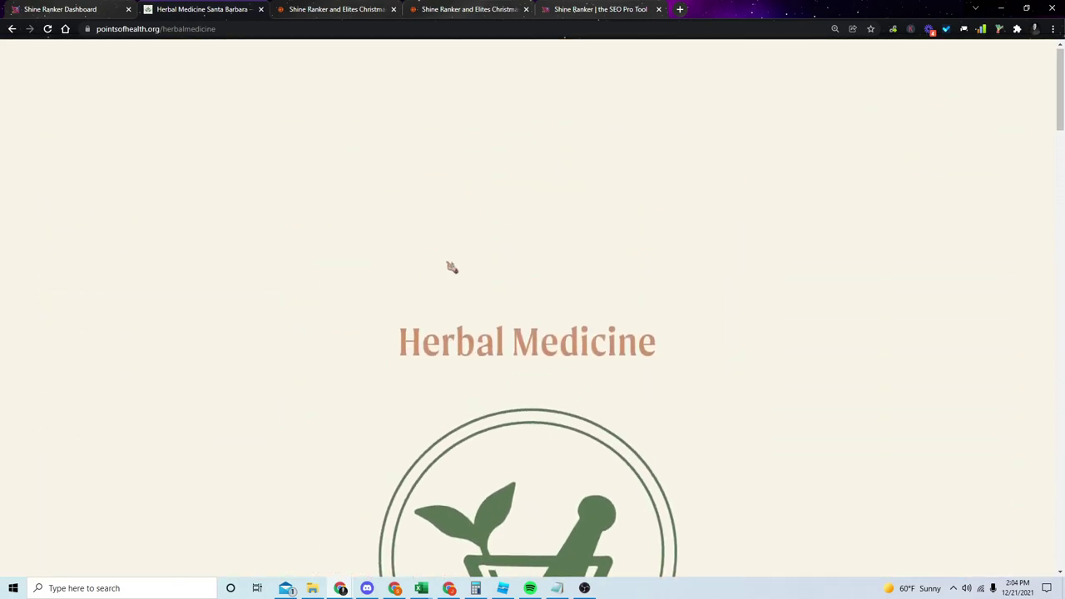
pyautogui.moveTo(378, 297); pyautogui.dragTo(702, 414)
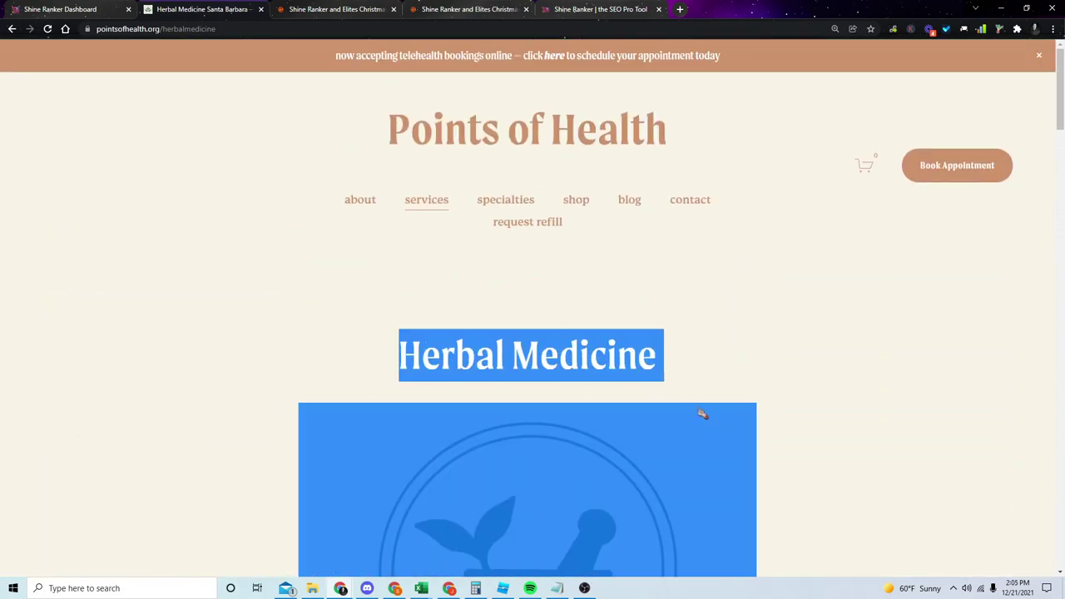
pyautogui.click(795, 397)
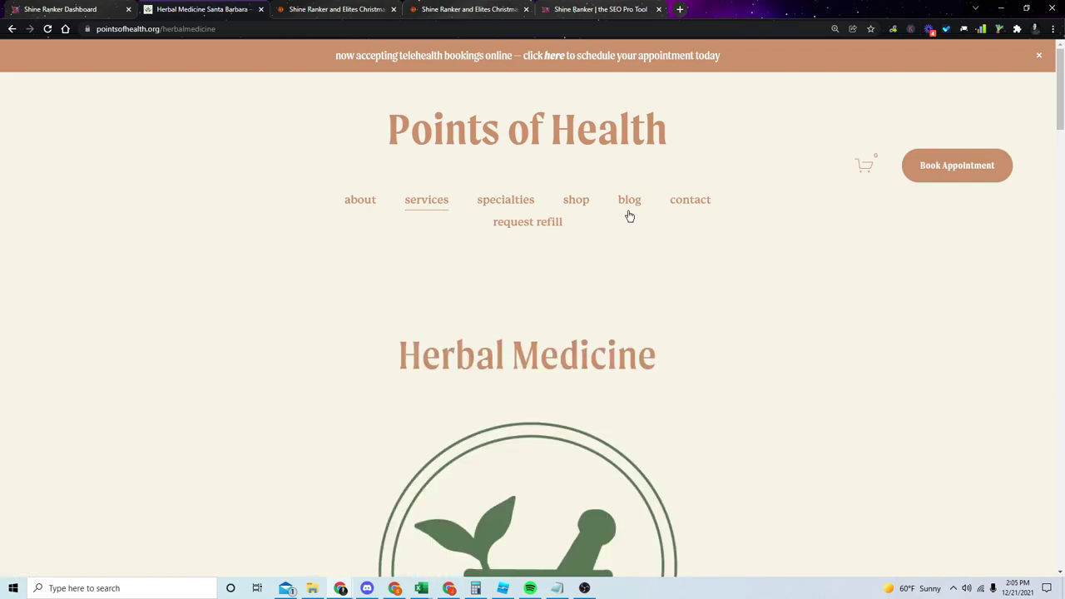
# Step: Search Google for "holistic doctor santa barbara" in a new tab and open the puretyclinic.com result in another tab
pyautogui.click(679, 9)
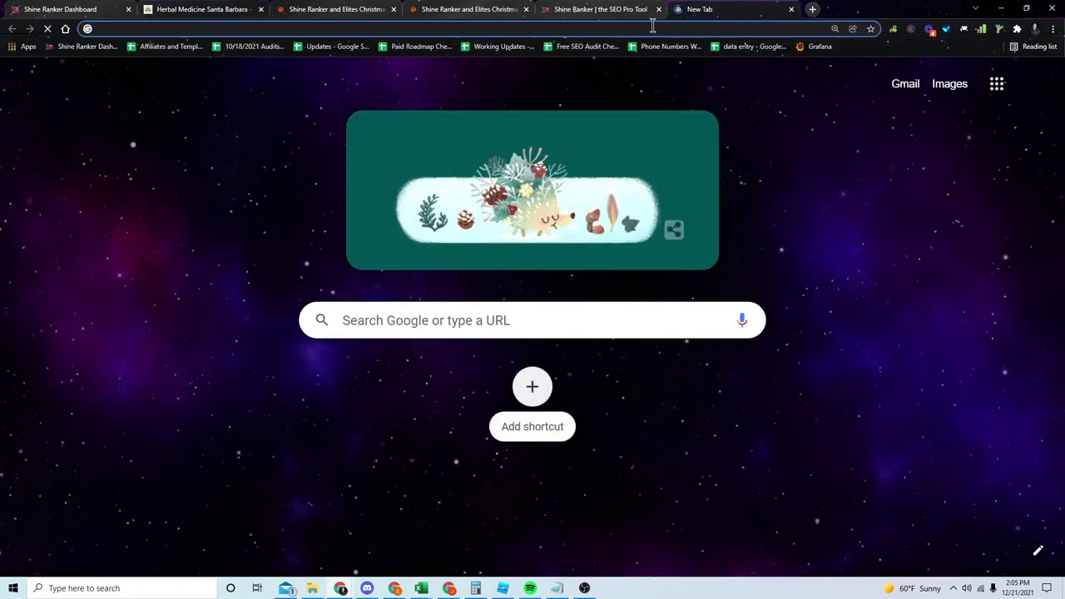
pyautogui.write('holistic')
pyautogui.press('Return')
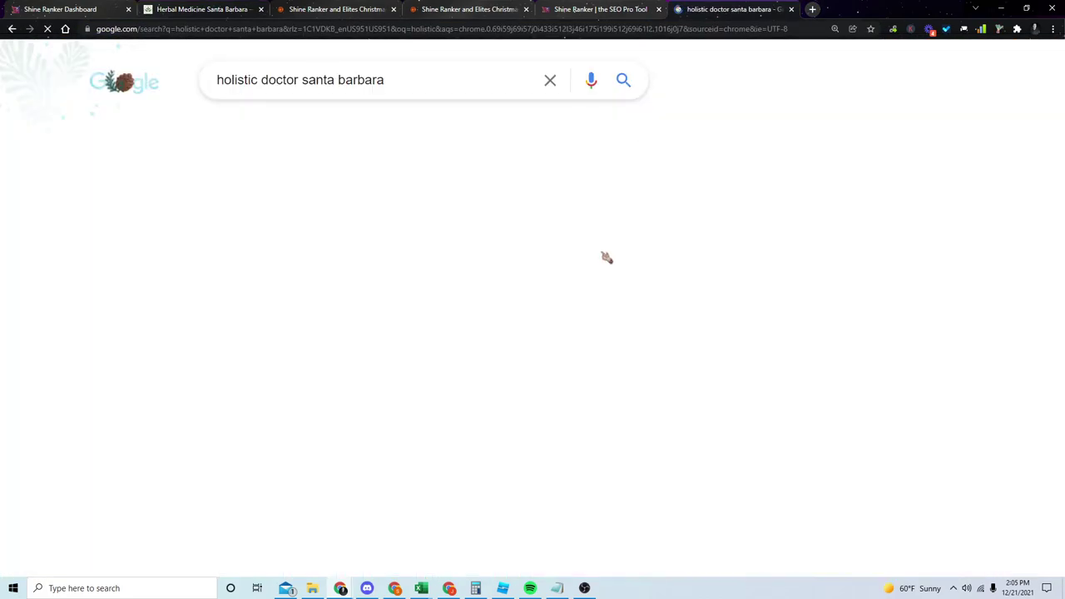
pyautogui.scroll(-10, 539, 277)
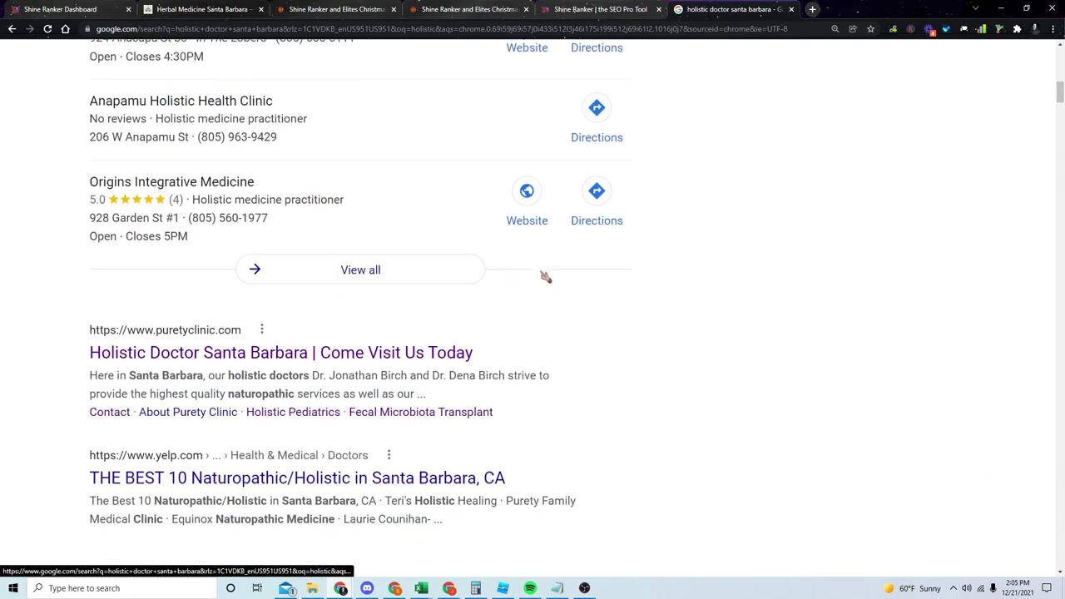
pyautogui.scroll(-2, 539, 277)
pyautogui.click(402, 252)
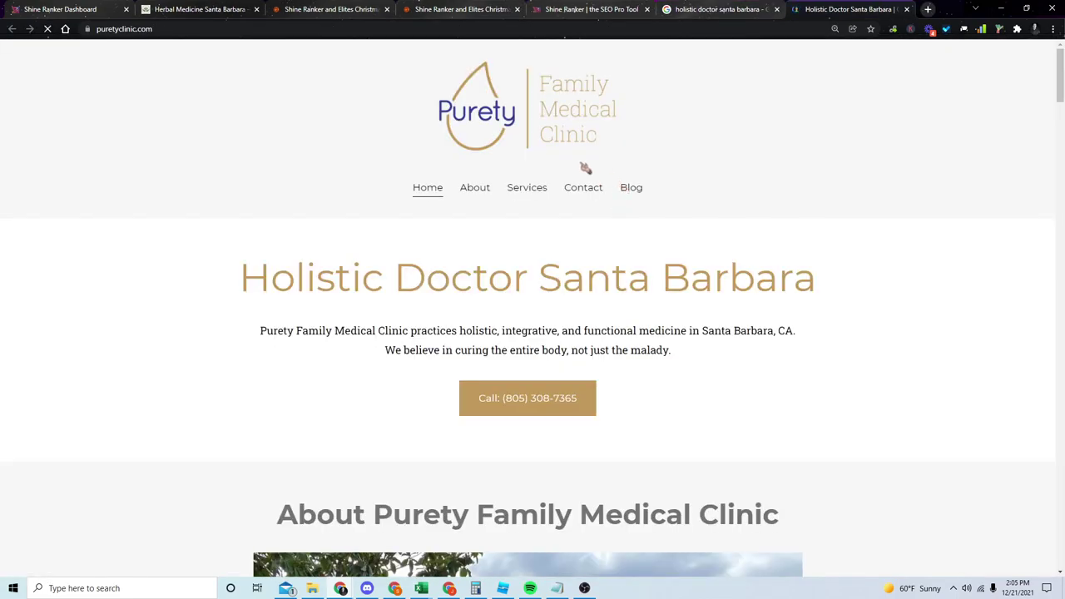
# Step: Examine the Purety Family Medical Clinic homepage's headings and copy, from the about and doctor sections through the services and conditions lists
pyautogui.moveTo(528, 190)
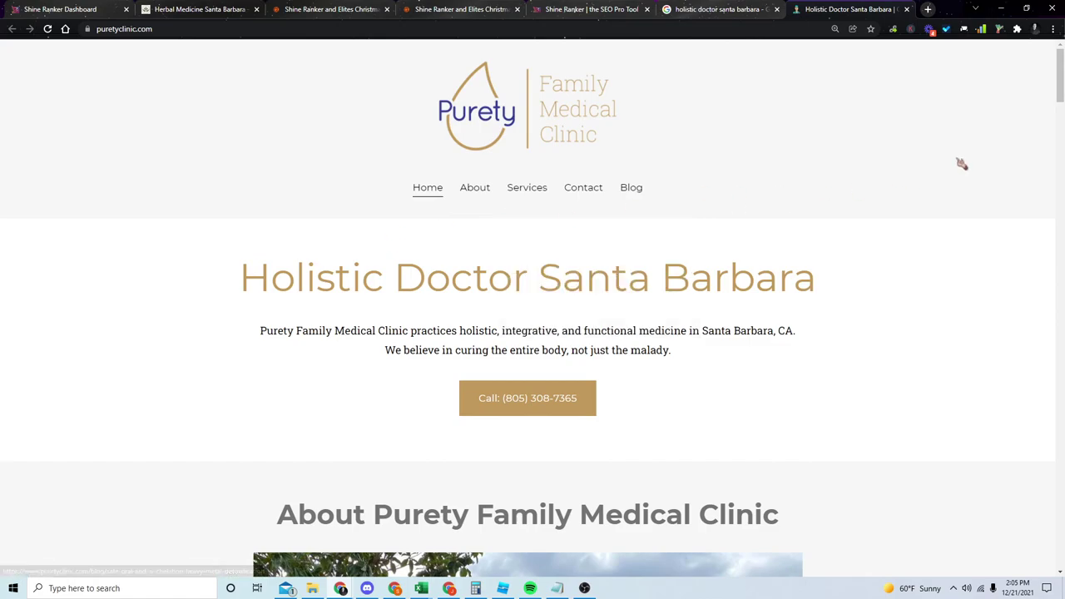
pyautogui.scroll(-2, 1061, 96)
pyautogui.moveTo(1061, 98); pyautogui.dragTo(1061, 191)
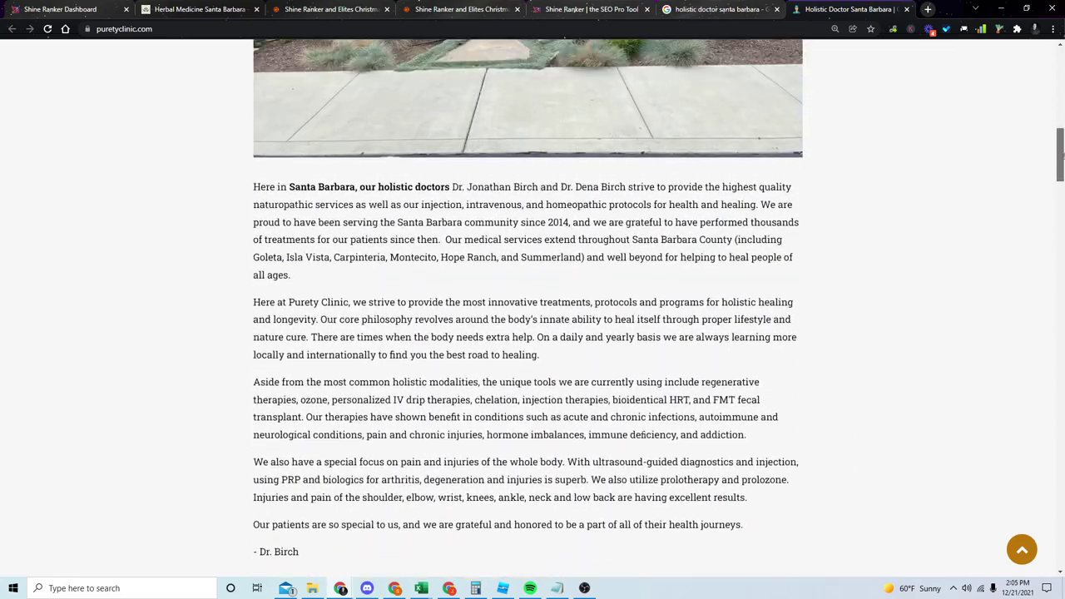
pyautogui.scroll(2, 527, 307)
pyautogui.scroll(-4, 527, 307)
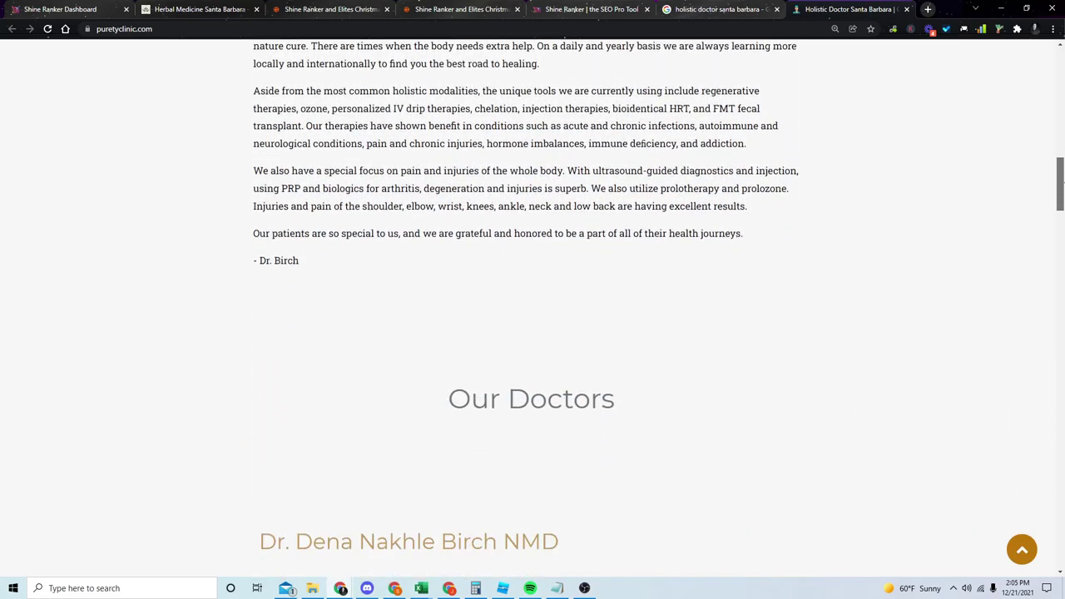
pyautogui.scroll(-1, 435, 382)
pyautogui.scroll(-5, 435, 383)
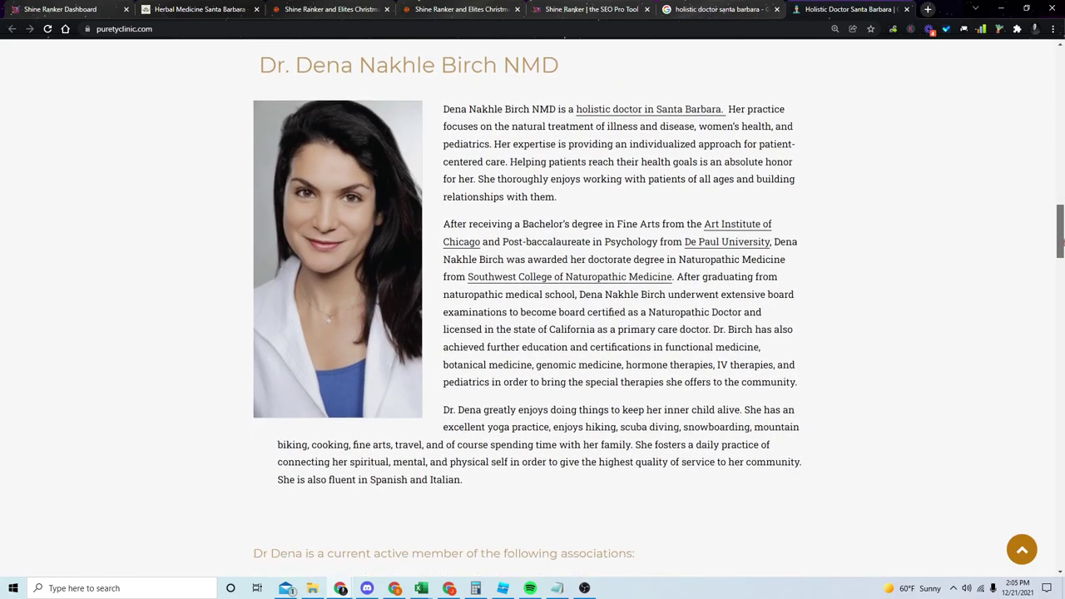
pyautogui.scroll(-15, 528, 308)
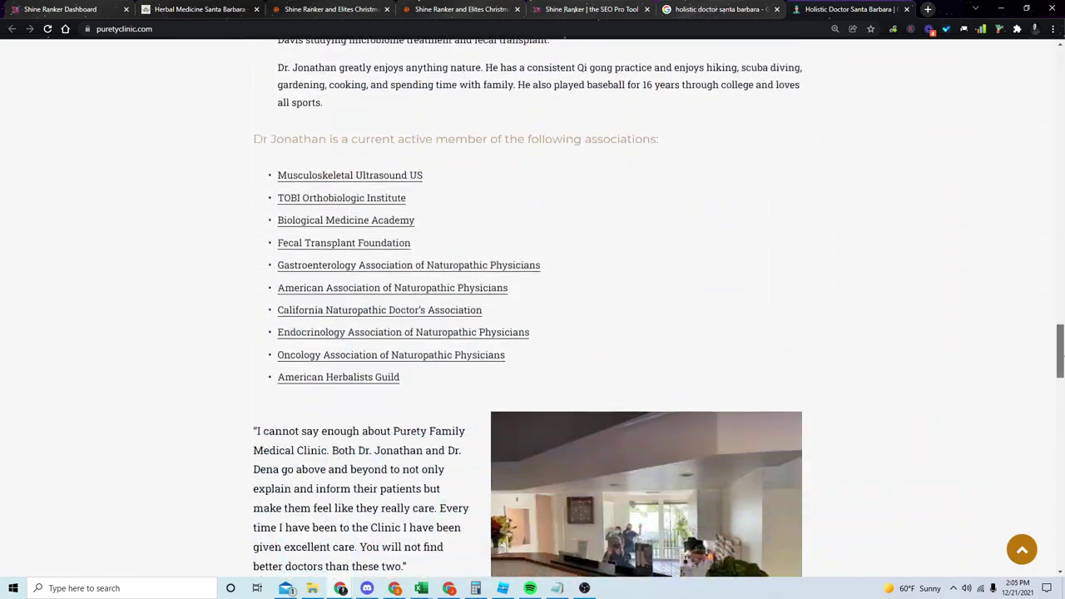
pyautogui.scroll(-7, 527, 308)
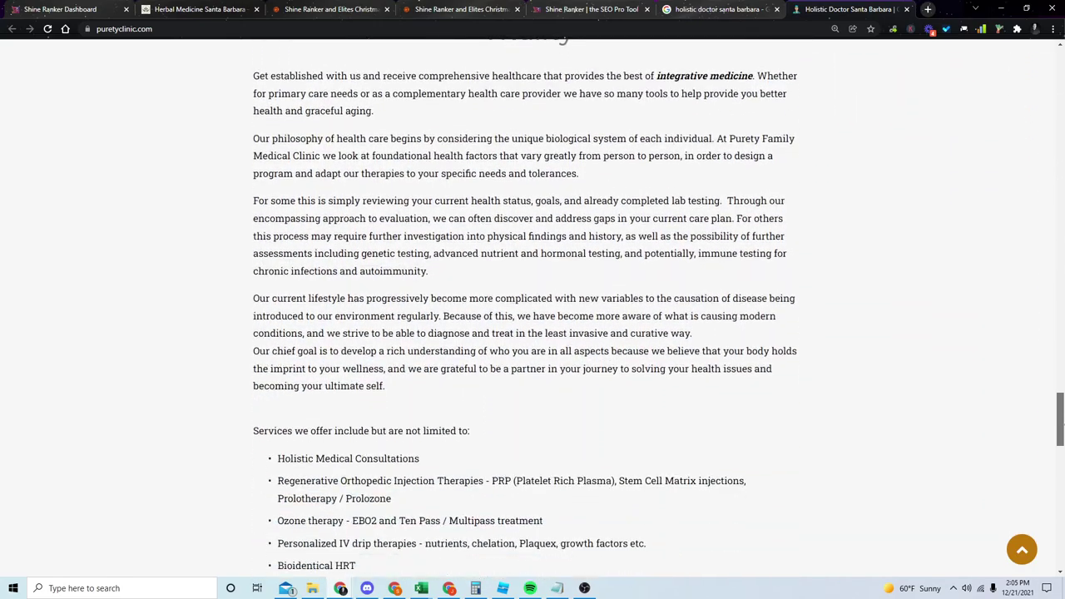
pyautogui.scroll(-6, 1002, 399)
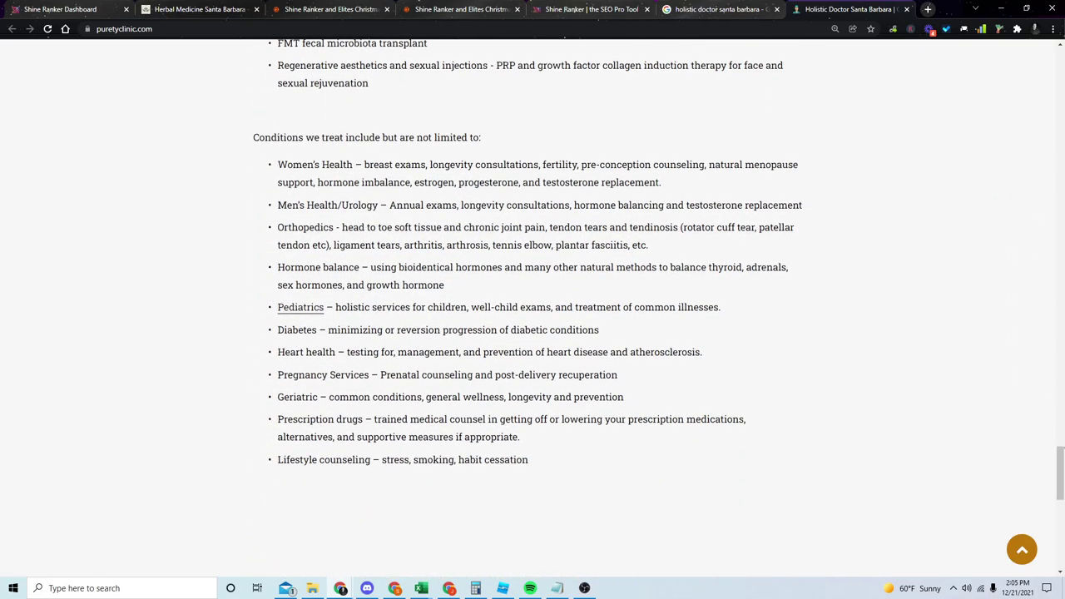
# Step: Review the services and conditions lists on the Purety clinic homepage again and return to its About section
pyautogui.scroll(-2, 527, 308)
pyautogui.scroll(5, 528, 308)
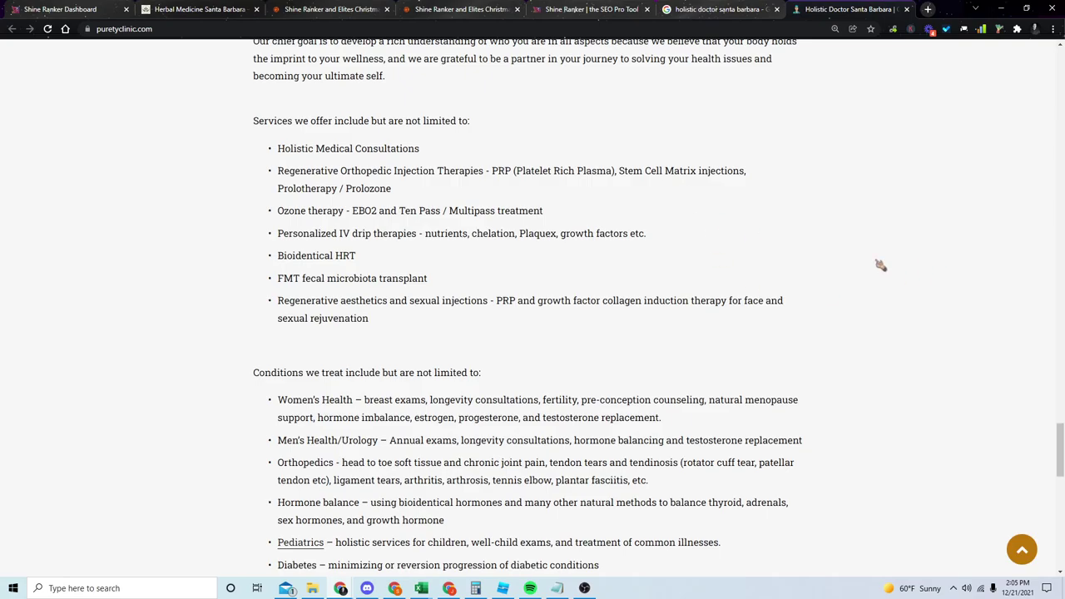
pyautogui.moveTo(1058, 445)
pyautogui.mouseDown()
pyautogui.moveTo(1053, 133)
pyautogui.moveTo(901, 97)
pyautogui.mouseUp()
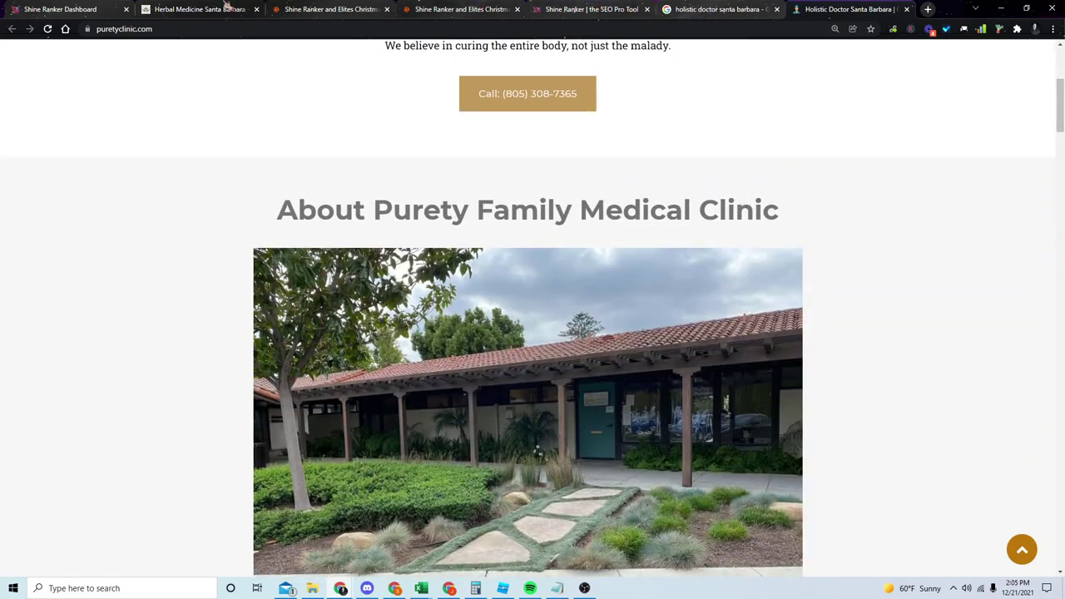
# Step: Open the Micro-Needling service page on pointsofhealth.org and highlight its URL and main heading to examine them
pyautogui.click(196, 9)
pyautogui.moveTo(431, 199)
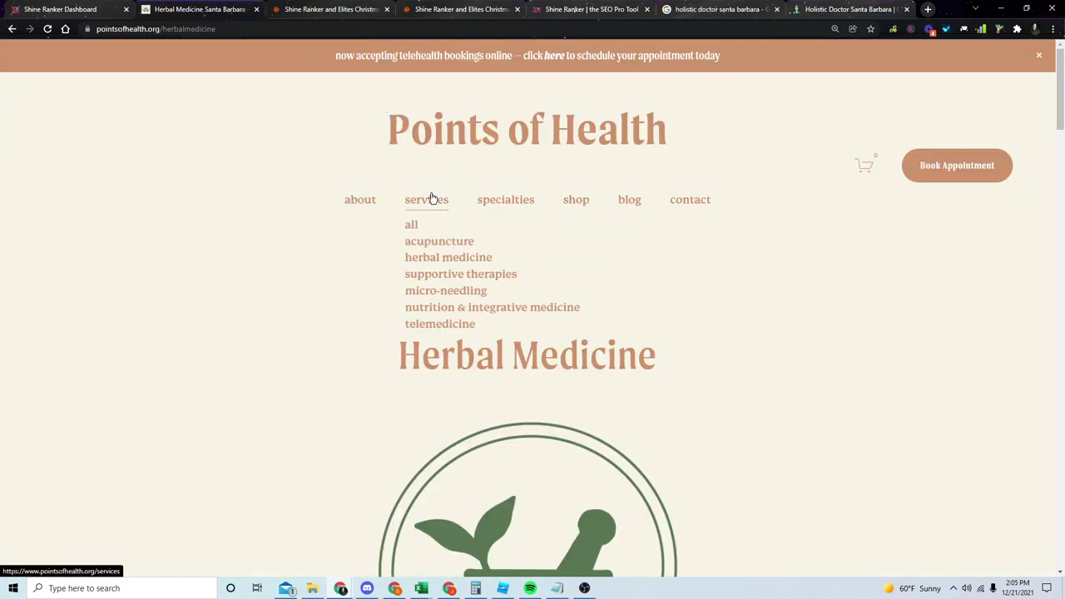
pyautogui.click(444, 295)
pyautogui.moveTo(212, 30); pyautogui.dragTo(144, 31)
pyautogui.click(222, 95)
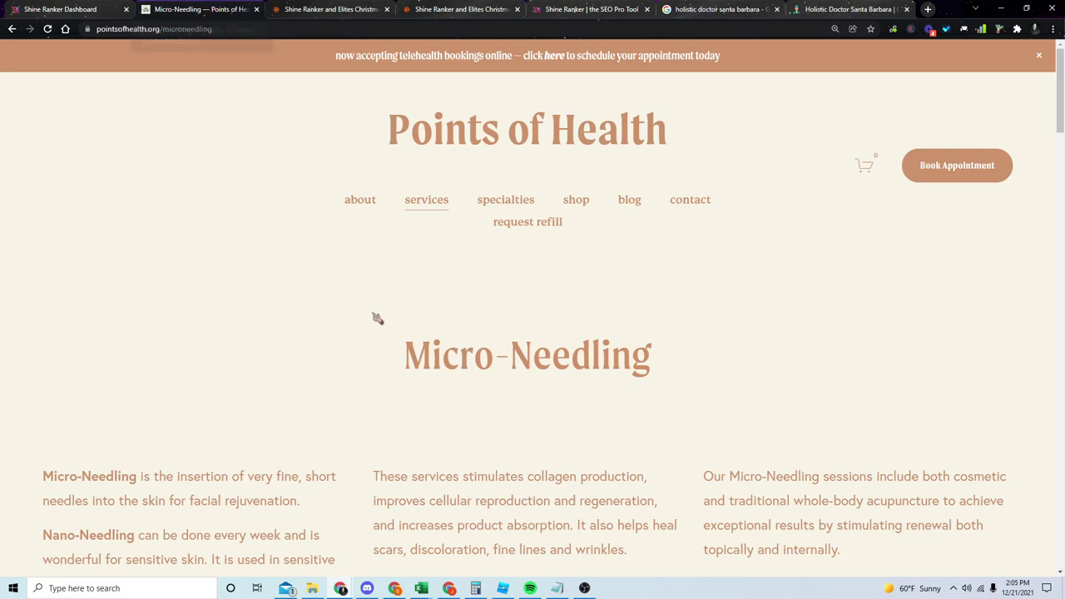
pyautogui.moveTo(391, 335); pyautogui.dragTo(672, 364)
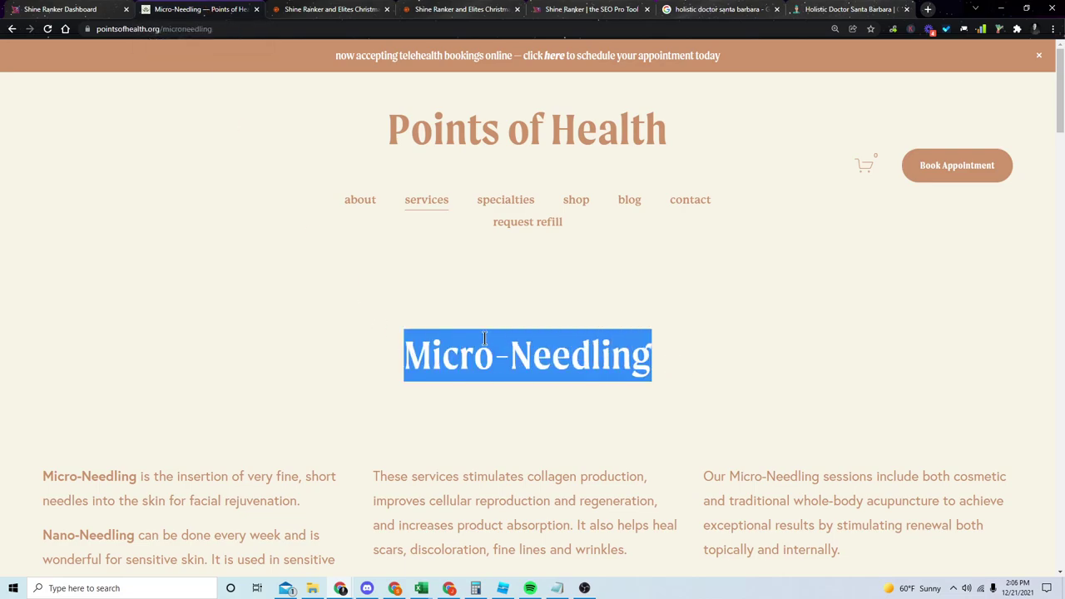
pyautogui.click(446, 359)
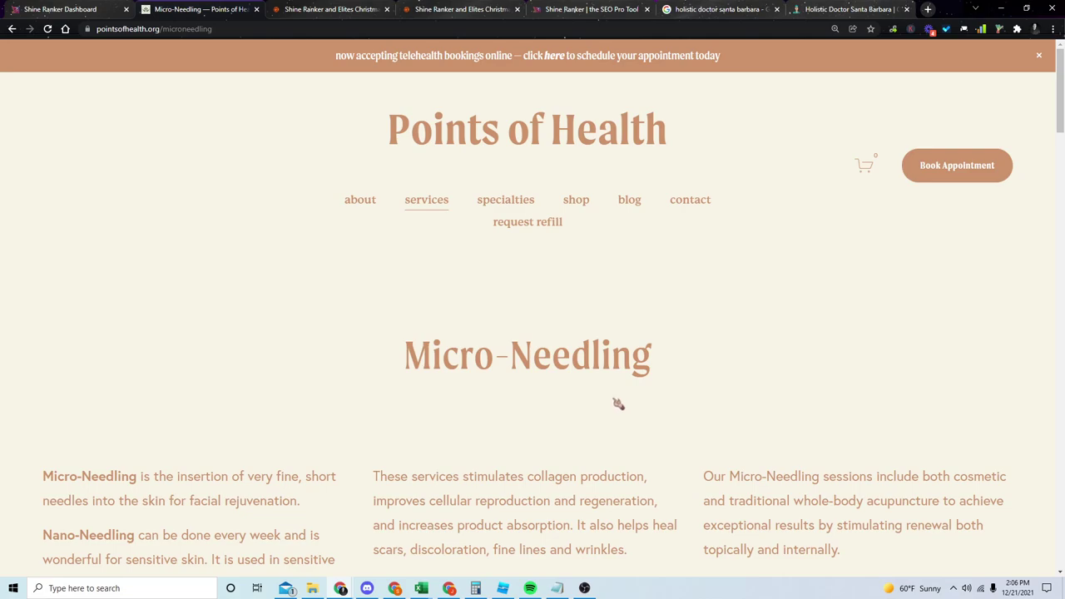
# Step: Examine the Micro-Needling page's body copy, pricing packages, booking banner and All Services link, ending back at its heading
pyautogui.scroll(-2, 616, 403)
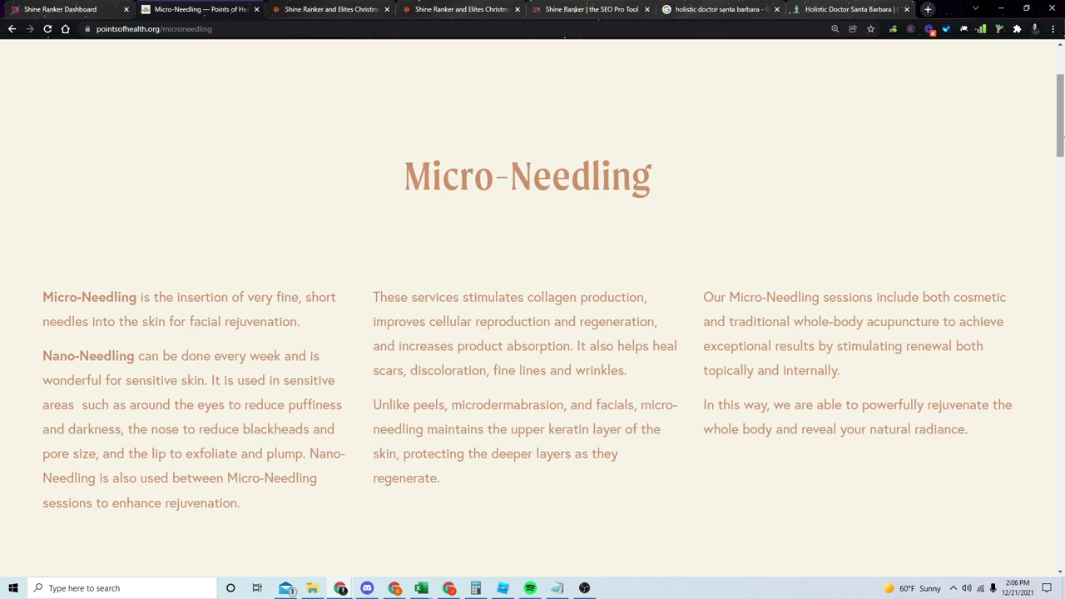
pyautogui.moveTo(1061, 164)
pyautogui.mouseDown()
pyautogui.moveTo(1060, 246)
pyautogui.moveTo(1060, 149)
pyautogui.mouseUp()
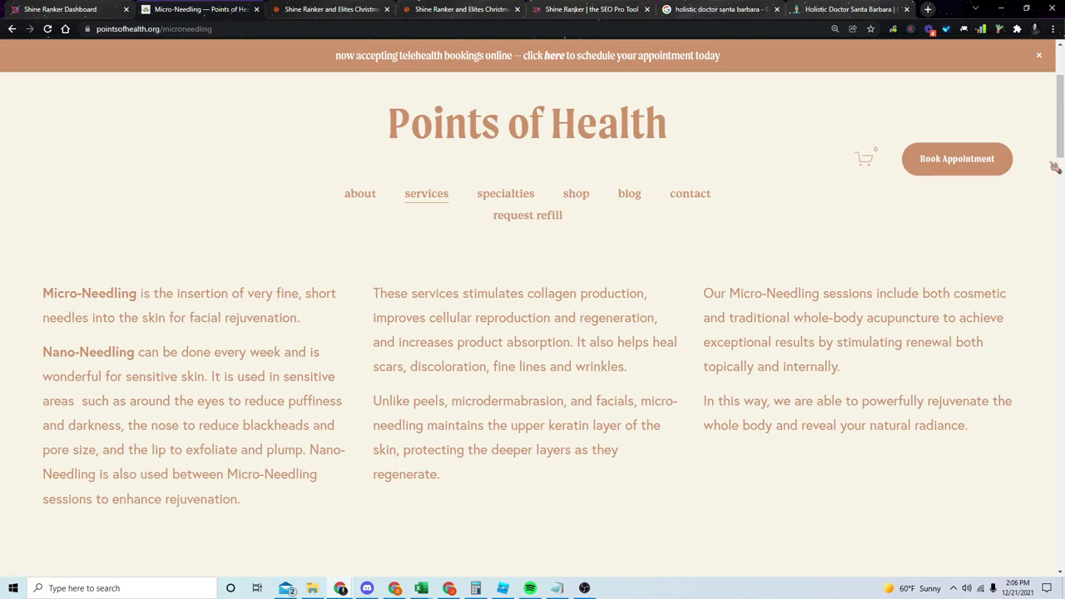
pyautogui.moveTo(1061, 125); pyautogui.dragTo(1060, 269)
pyautogui.scroll(-2, 732, 287)
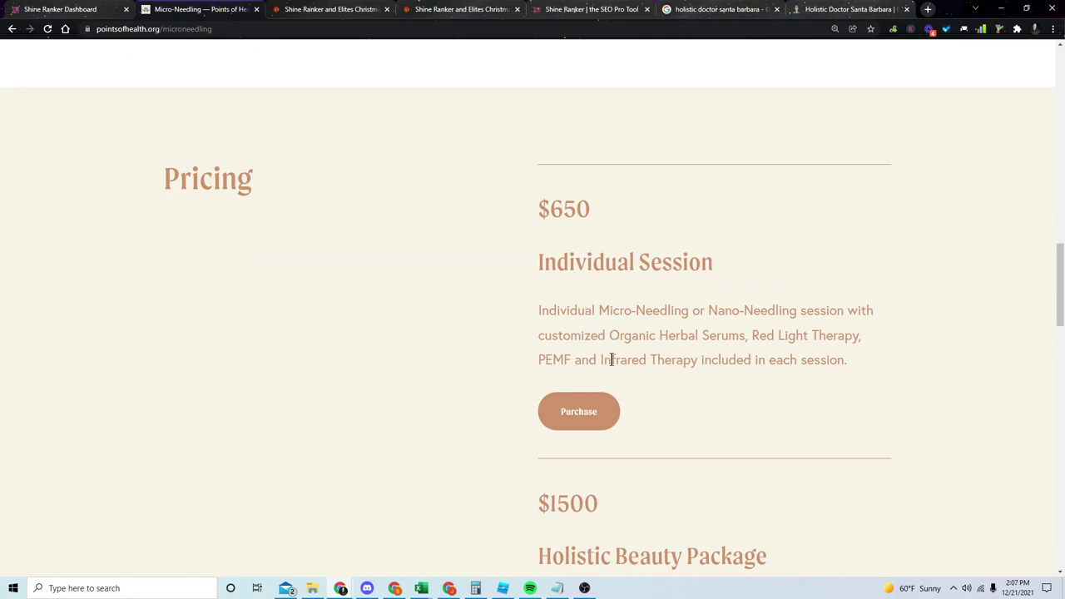
pyautogui.click(574, 407)
pyautogui.moveTo(1055, 251); pyautogui.dragTo(1058, 486)
pyautogui.scroll(3, 607, 278)
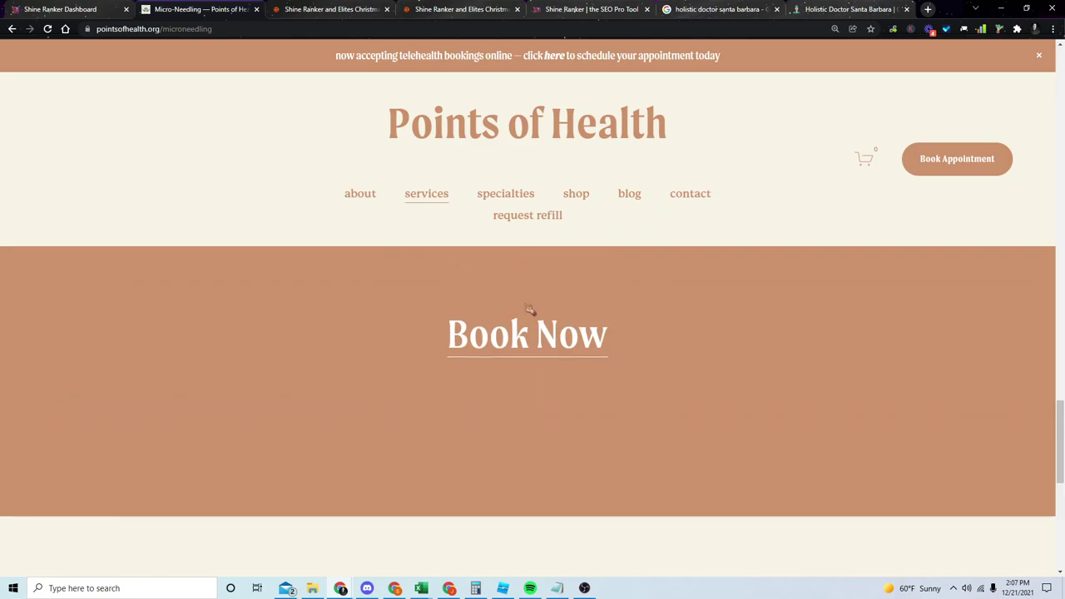
pyautogui.scroll(-3, 537, 332)
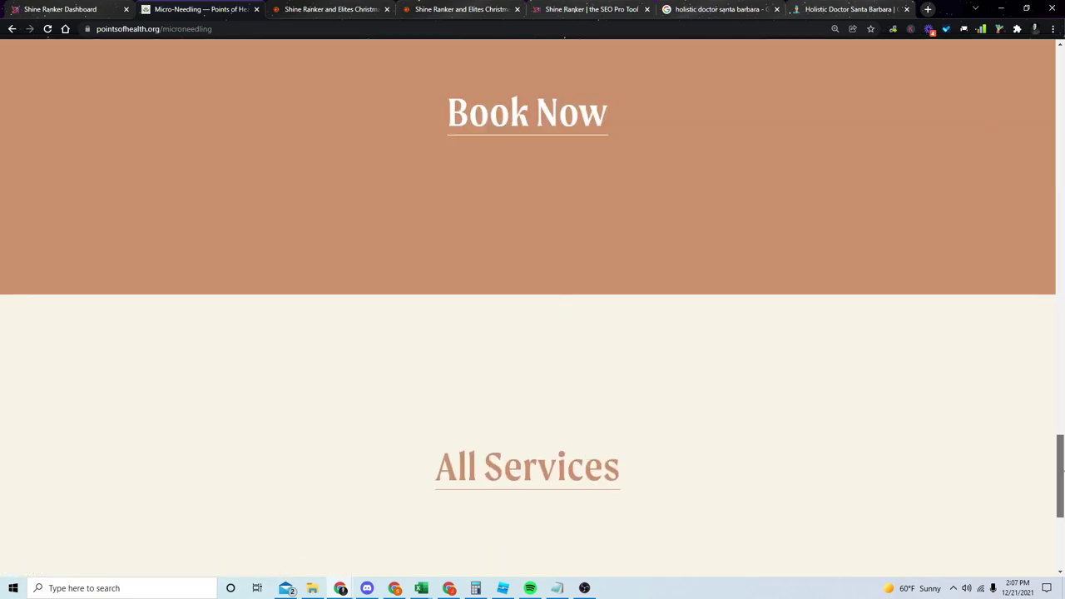
pyautogui.moveTo(1060, 476); pyautogui.dragTo(1058, 101)
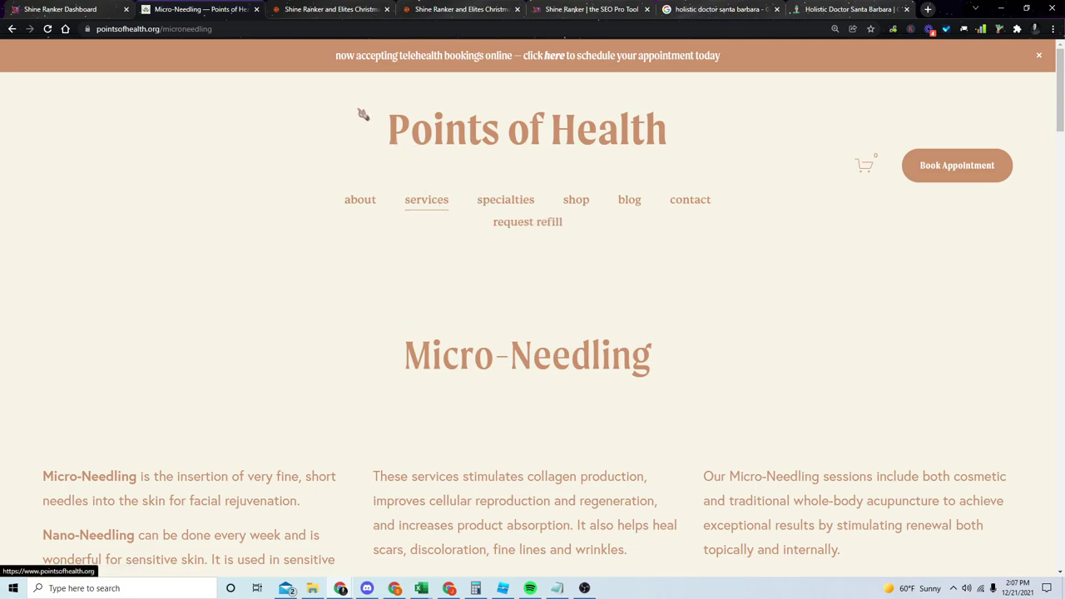
# Step: Review the pointsofhealth.org keyword rankings in Shine Ranker's Traffic Checker down to the micro-needling keywords, cross-checking against the Micro-Needling page
pyautogui.click(75, 6)
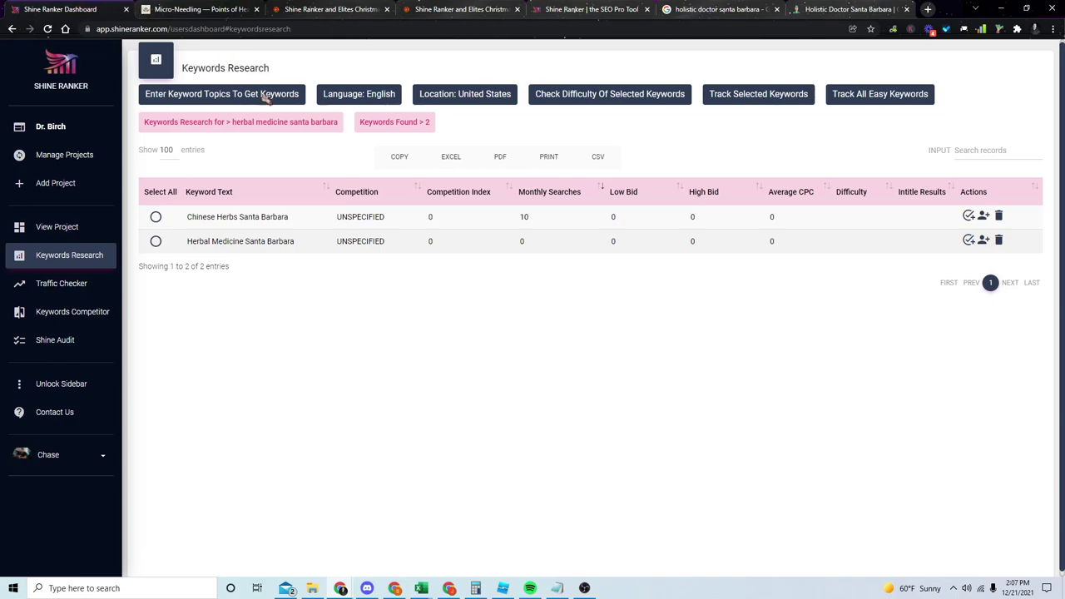
pyautogui.click(92, 287)
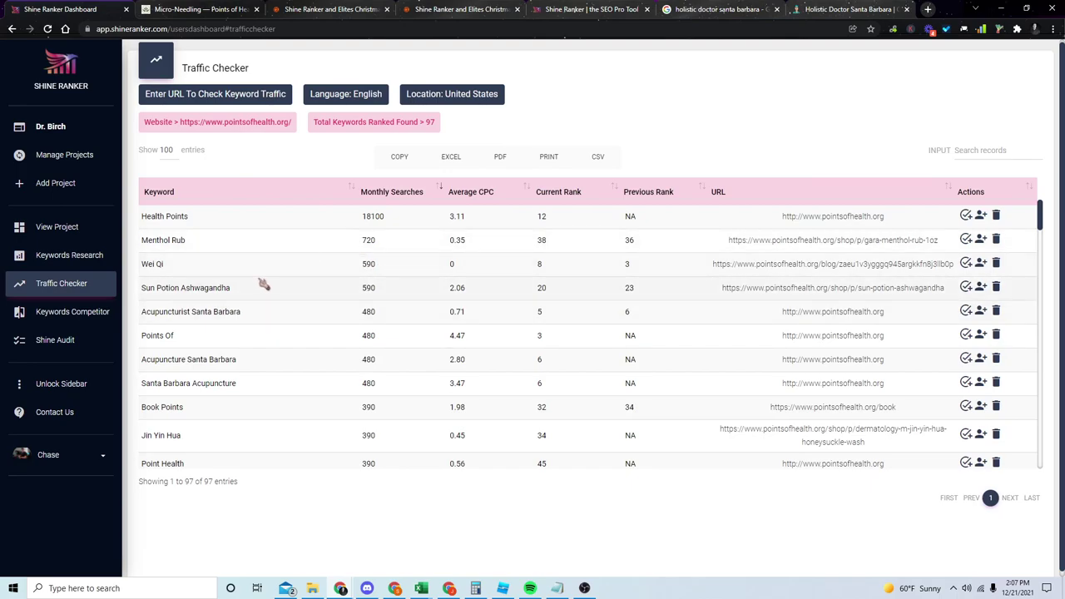
pyautogui.moveTo(263, 319); pyautogui.dragTo(241, 318)
pyautogui.click(238, 324)
pyautogui.scroll(-2, 283, 308)
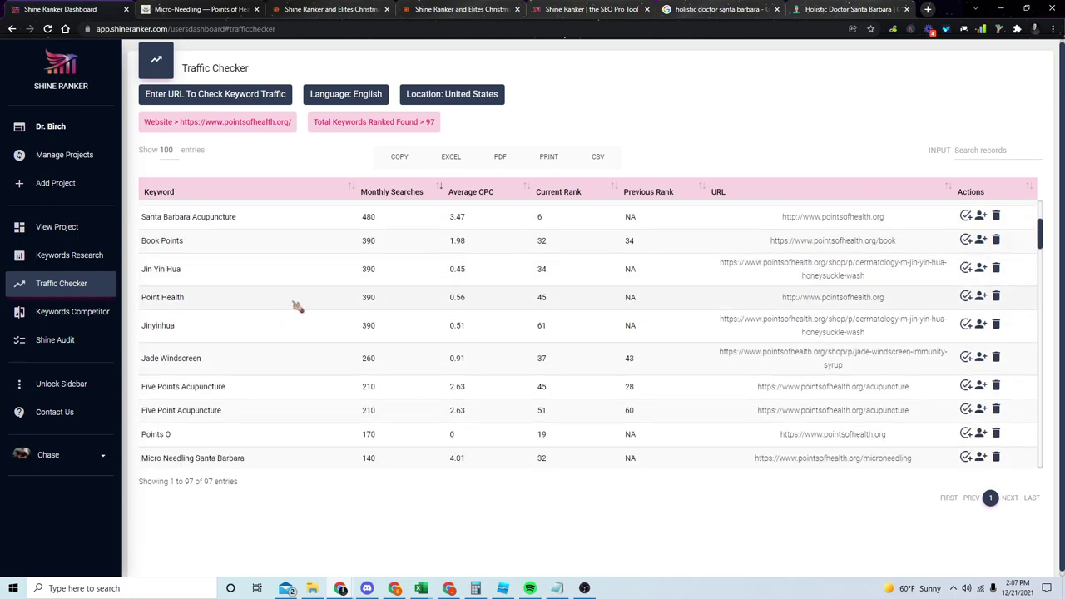
pyautogui.scroll(-1, 299, 308)
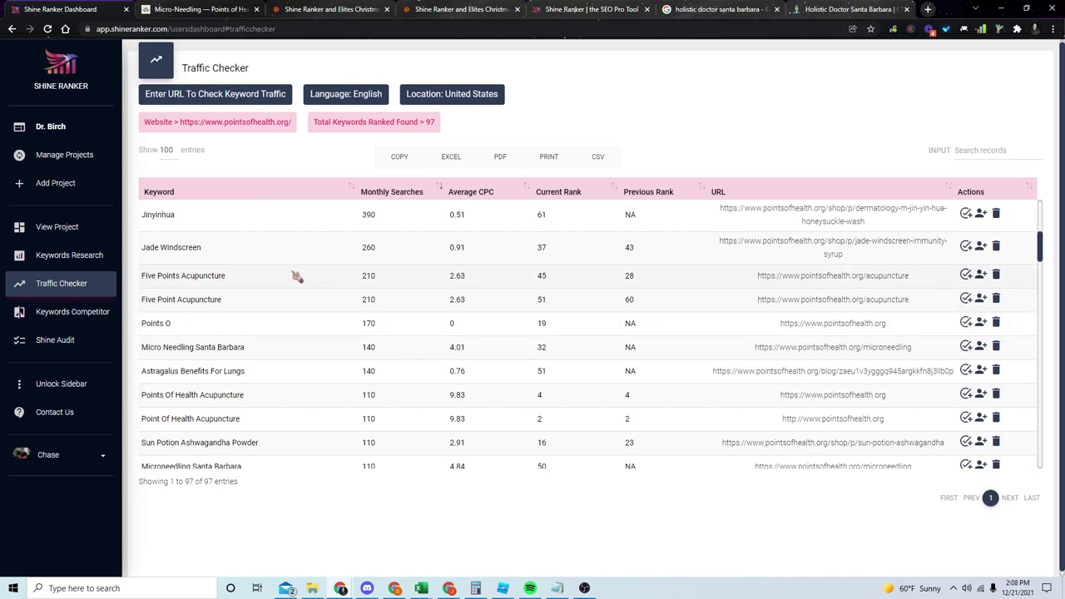
pyautogui.click(200, 9)
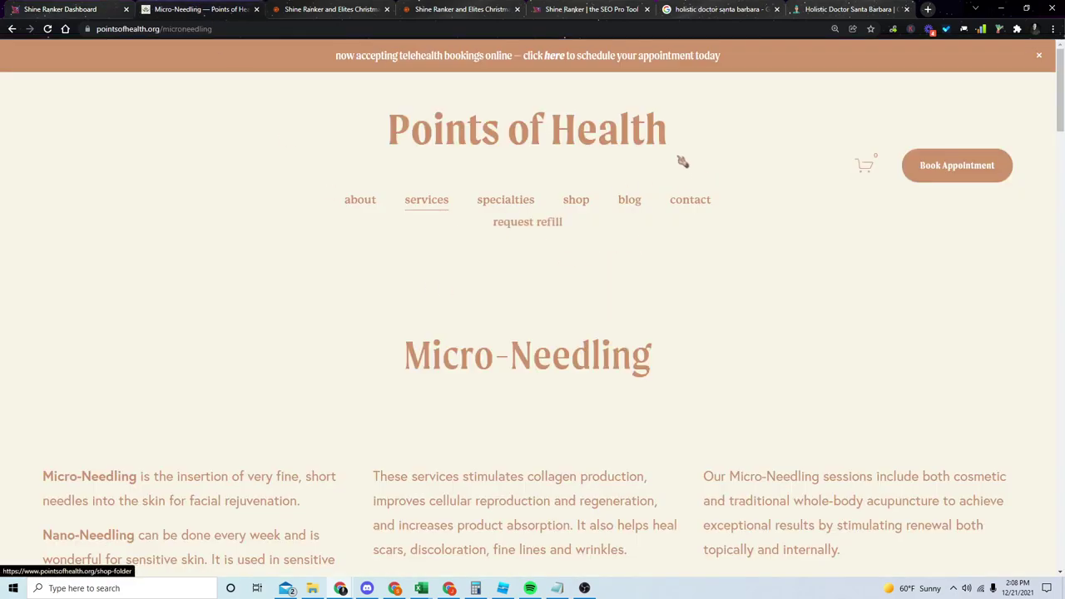
pyautogui.click(112, 9)
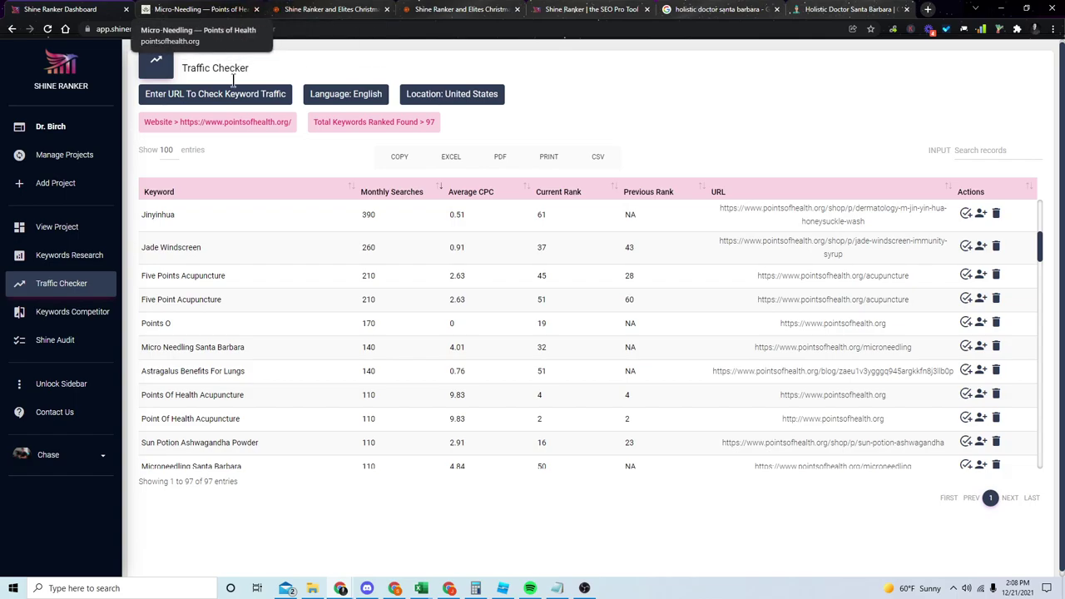
# Step: Open the special Christmas offer on the Shine Ranker website, continue to its checkout page, and examine what the purchase includes
pyautogui.click(630, 7)
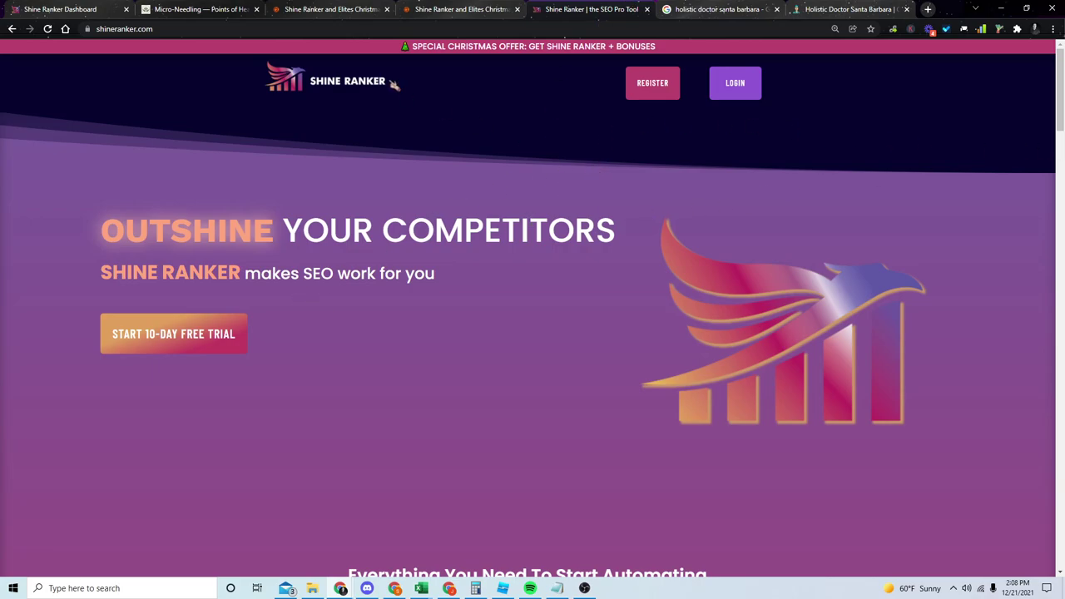
pyautogui.click(459, 50)
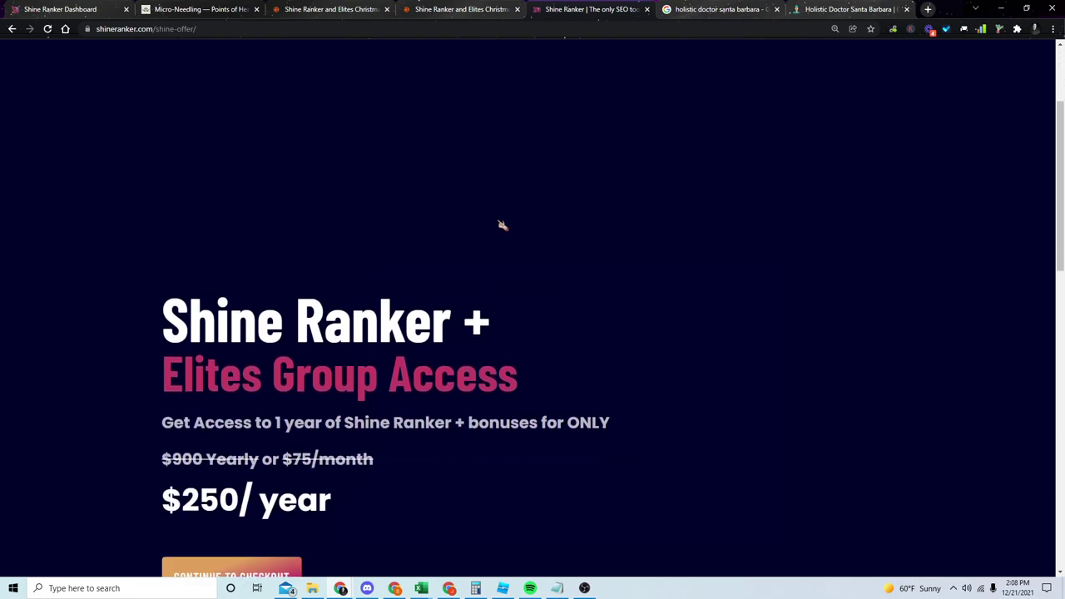
pyautogui.scroll(-5, 503, 225)
pyautogui.click(232, 190)
pyautogui.scroll(-10, 501, 319)
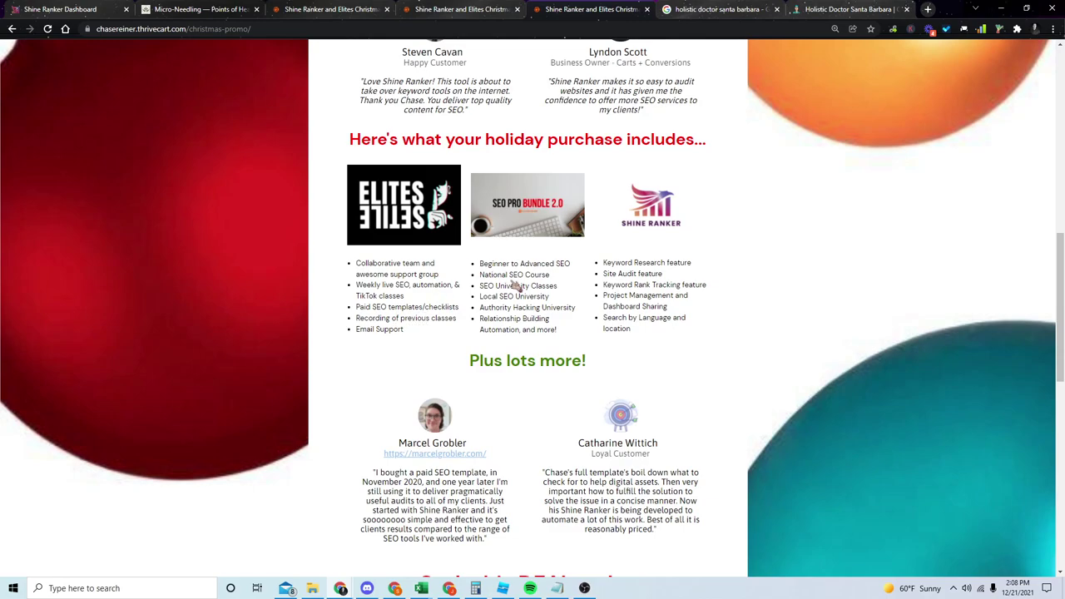
# Step: Return to the Google results for "holistic doctor santa barbara" and look over the organic results and local map listings
pyautogui.click(681, 9)
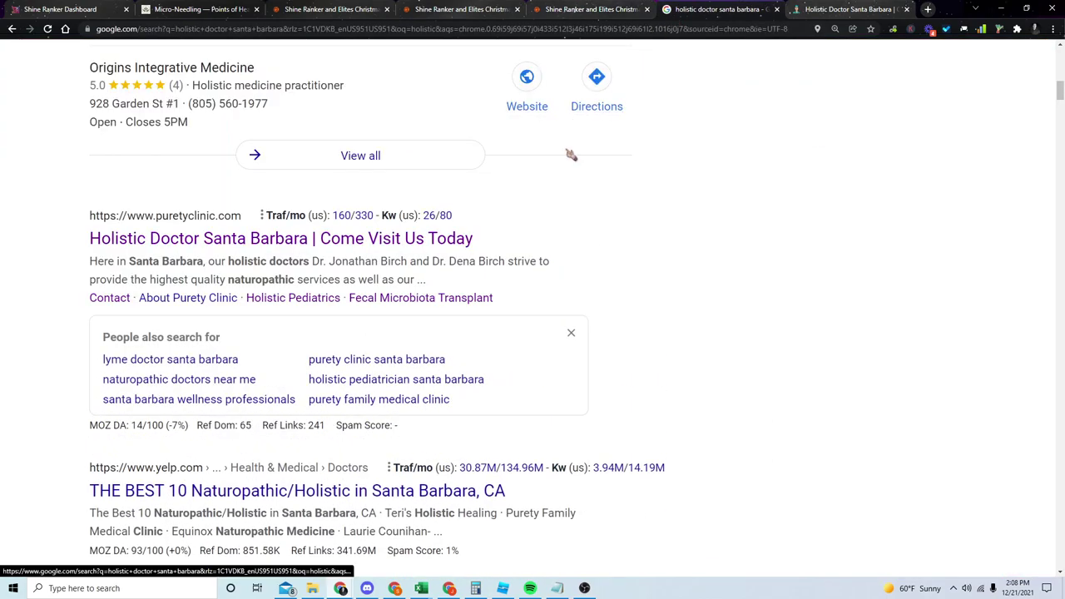
pyautogui.scroll(-2, 571, 155)
pyautogui.scroll(5, 582, 158)
pyautogui.scroll(2, 604, 166)
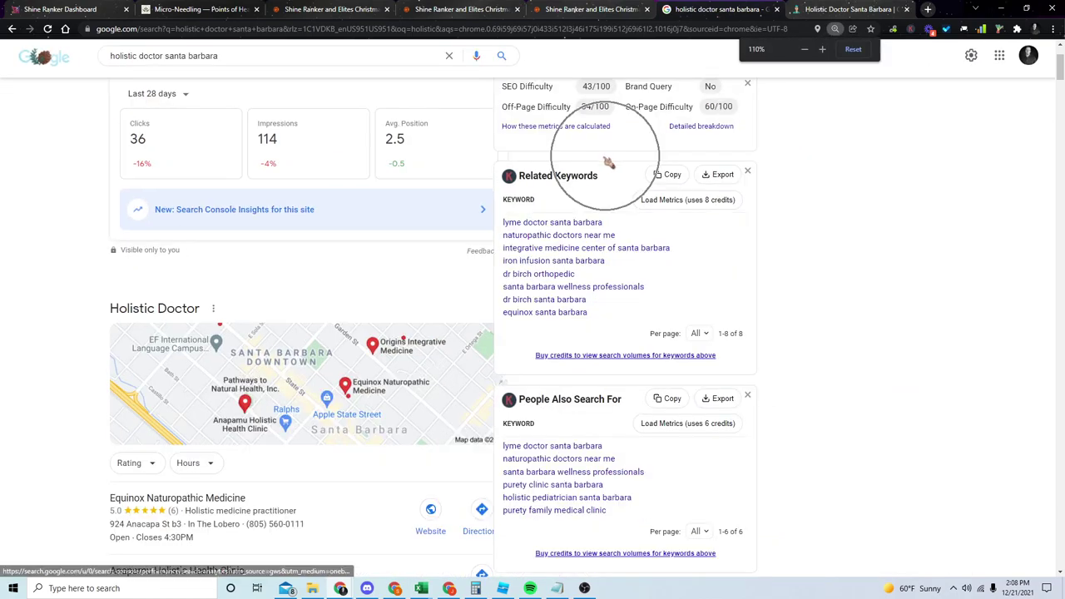